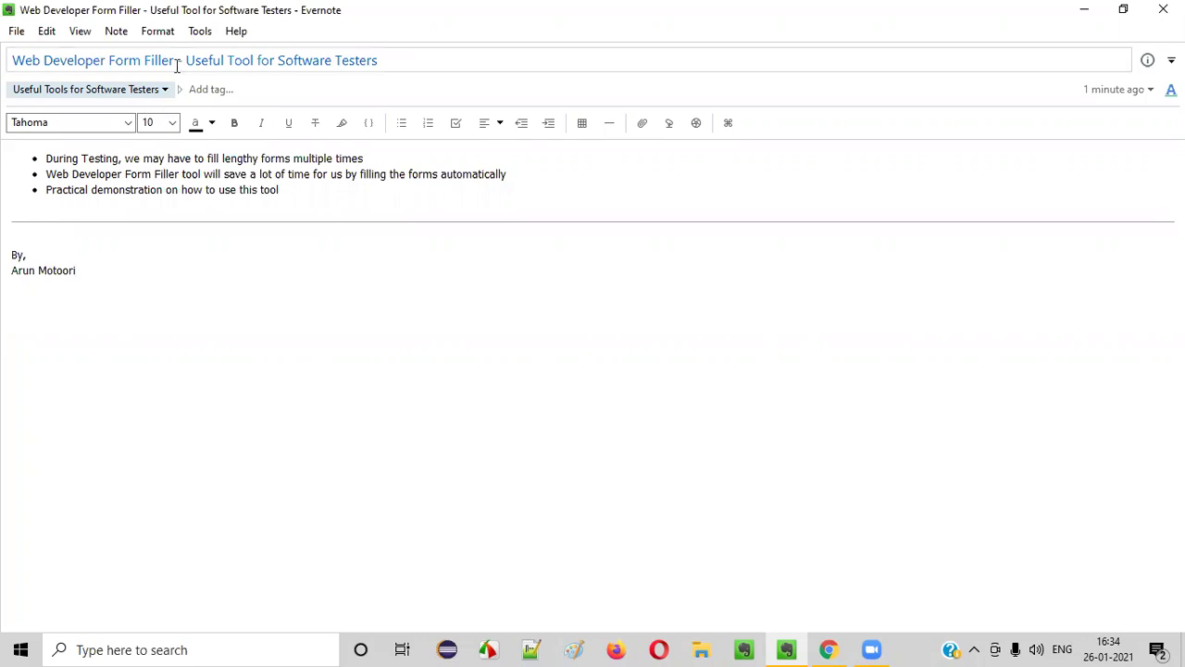
Highlight the tool name in the note, then load tutorialsninja.com/demo/ in Chrome.
{"action": "left_click_drag", "start_coordinate": [174, 60], "coordinate": [9, 60]}
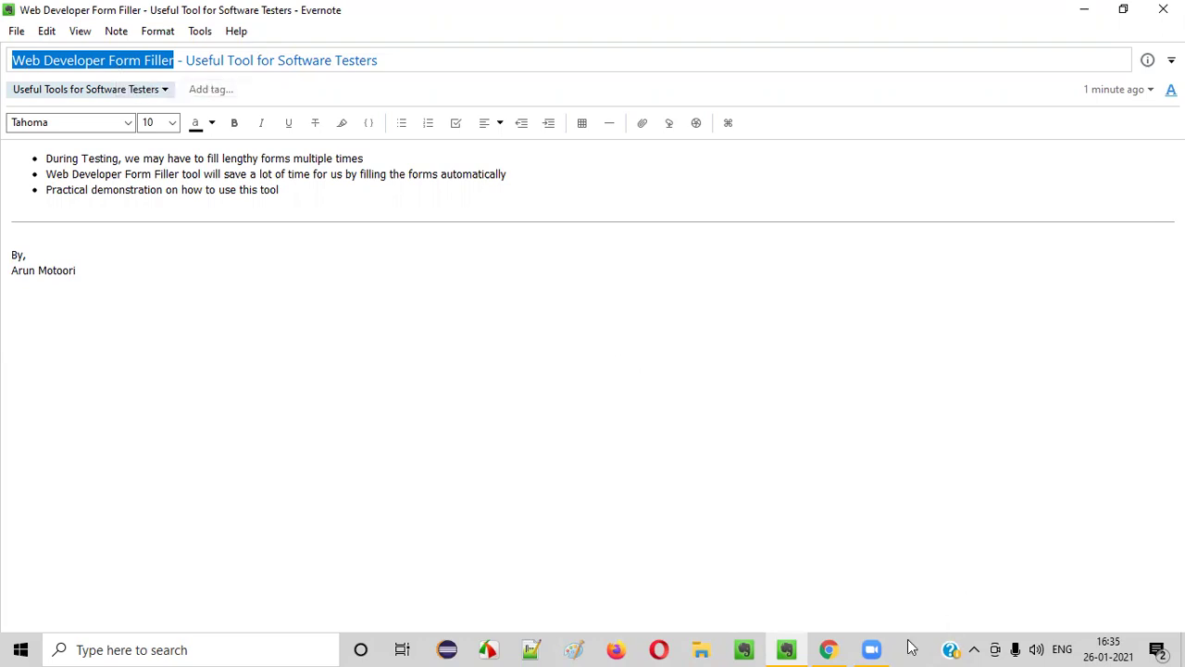
{"action": "left_click", "coordinate": [828, 649]}
{"action": "scroll", "coordinate": [120, 193], "scroll_direction": "up", "scroll_amount": 2}
{"action": "scroll", "coordinate": [222, 64], "scroll_direction": "down", "scroll_amount": 2}
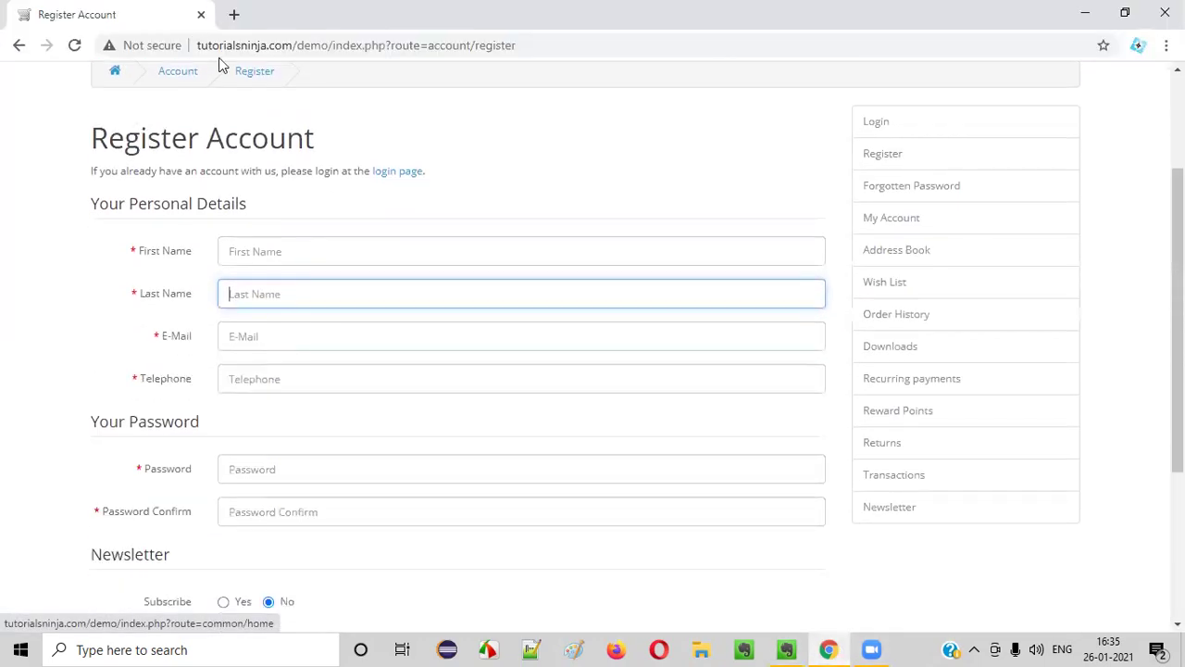
{"action": "left_click_drag", "start_coordinate": [329, 44], "coordinate": [548, 67]}
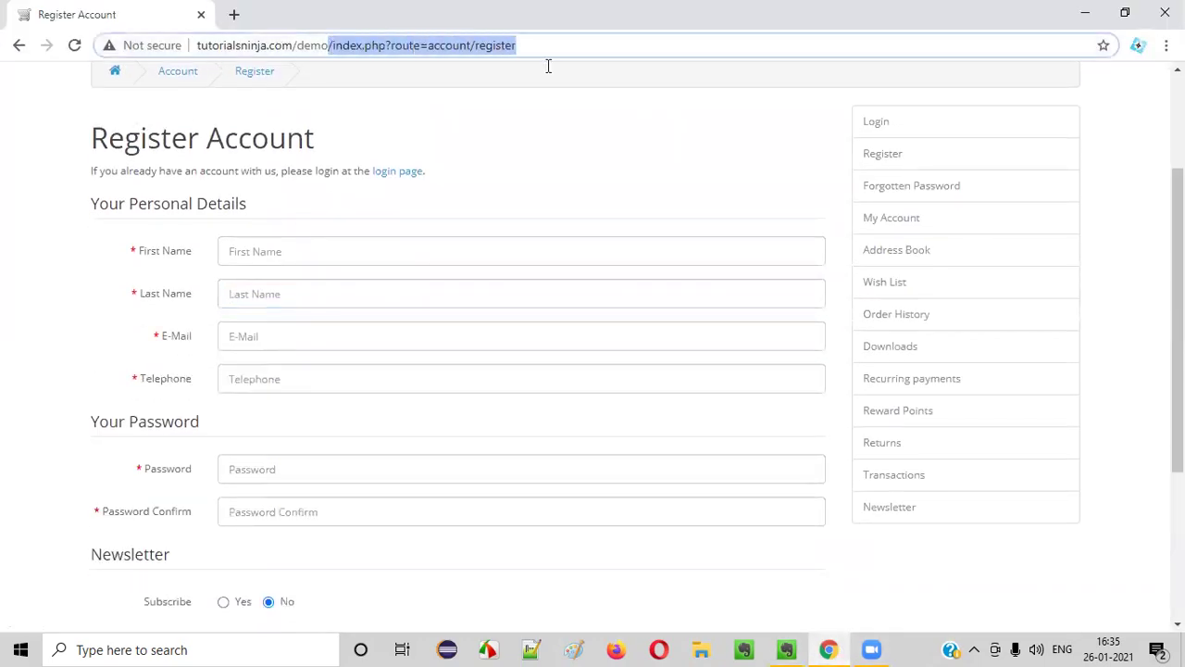
{"action": "key", "text": "BackSpace"}
{"action": "key", "text": "Return"}
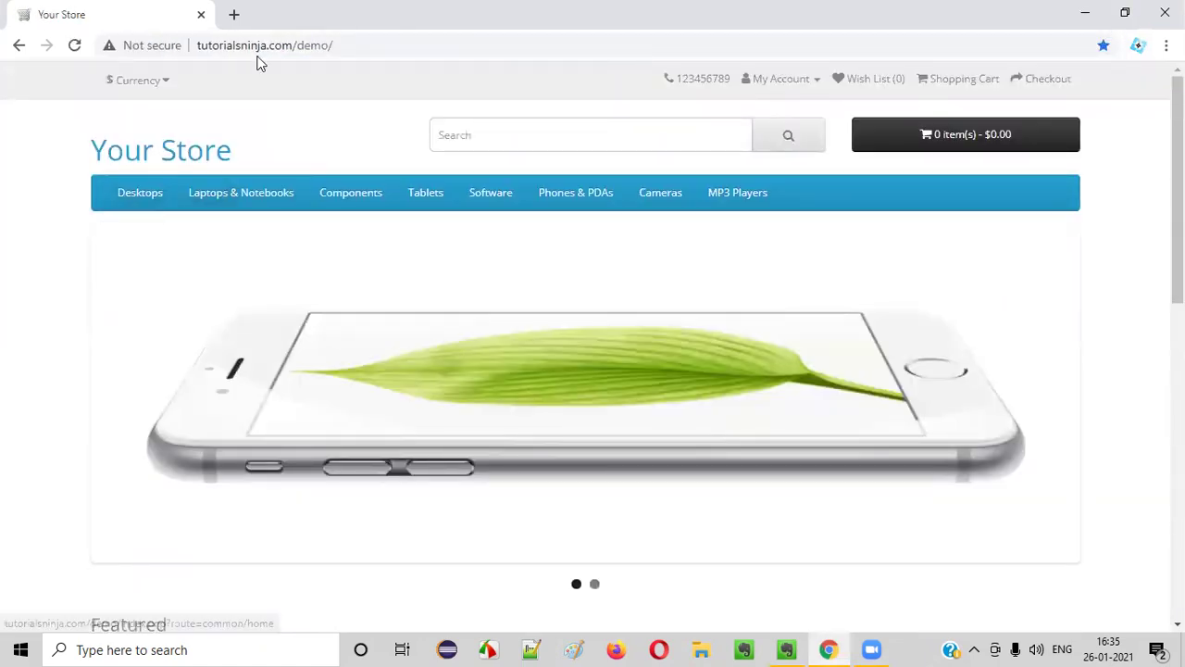
Go to the store's Register Account page through My Account > Register.
{"action": "left_click", "coordinate": [780, 80]}
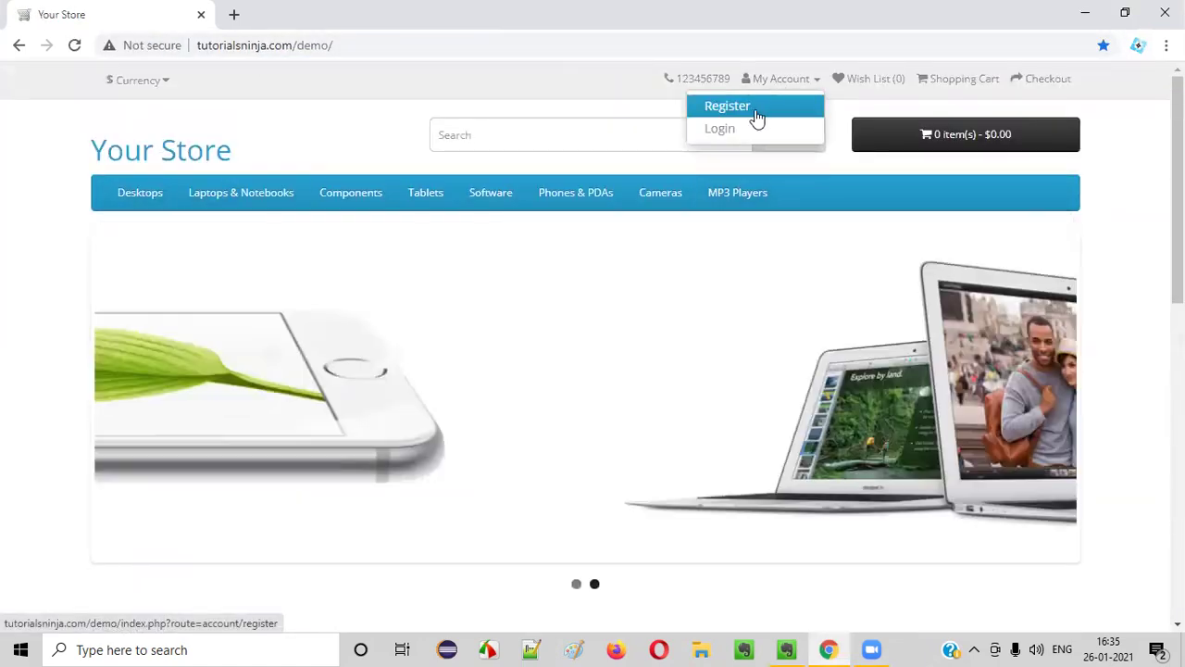
{"action": "left_click", "coordinate": [751, 112]}
{"action": "scroll", "coordinate": [139, 231], "scroll_direction": "down", "scroll_amount": 2}
{"action": "left_click_drag", "start_coordinate": [93, 132], "coordinate": [418, 171]}
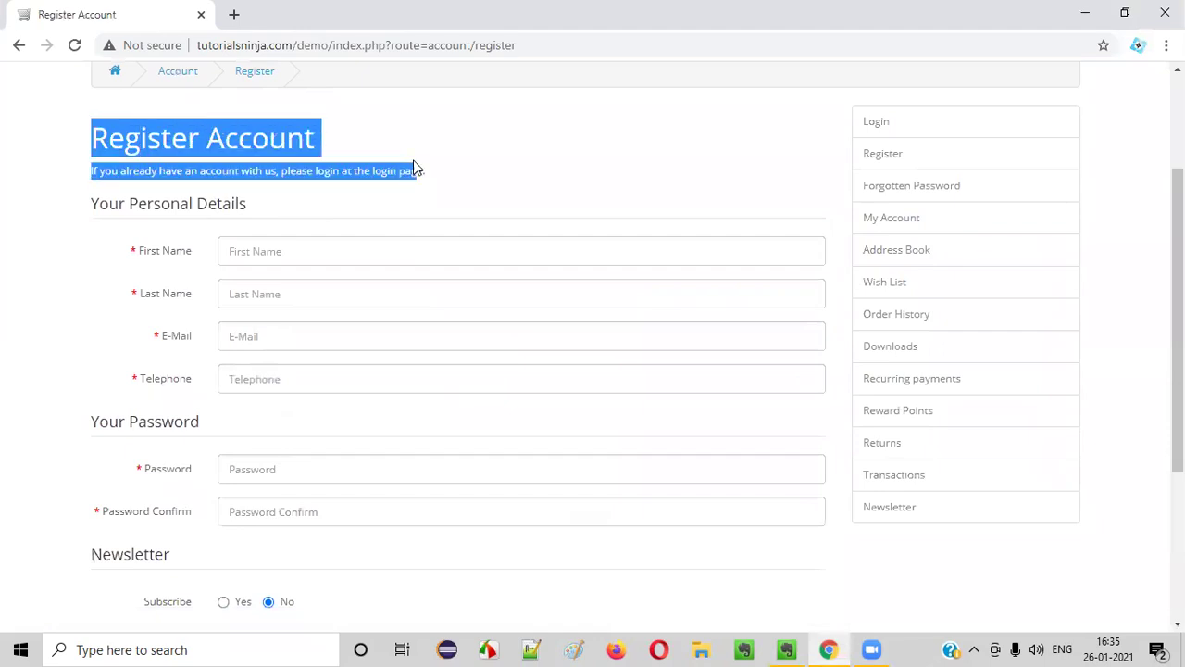
{"action": "left_click", "coordinate": [550, 223]}
{"action": "scroll", "coordinate": [513, 219], "scroll_direction": "down", "scroll_amount": 3}
{"action": "scroll", "coordinate": [463, 238], "scroll_direction": "up", "scroll_amount": 3}
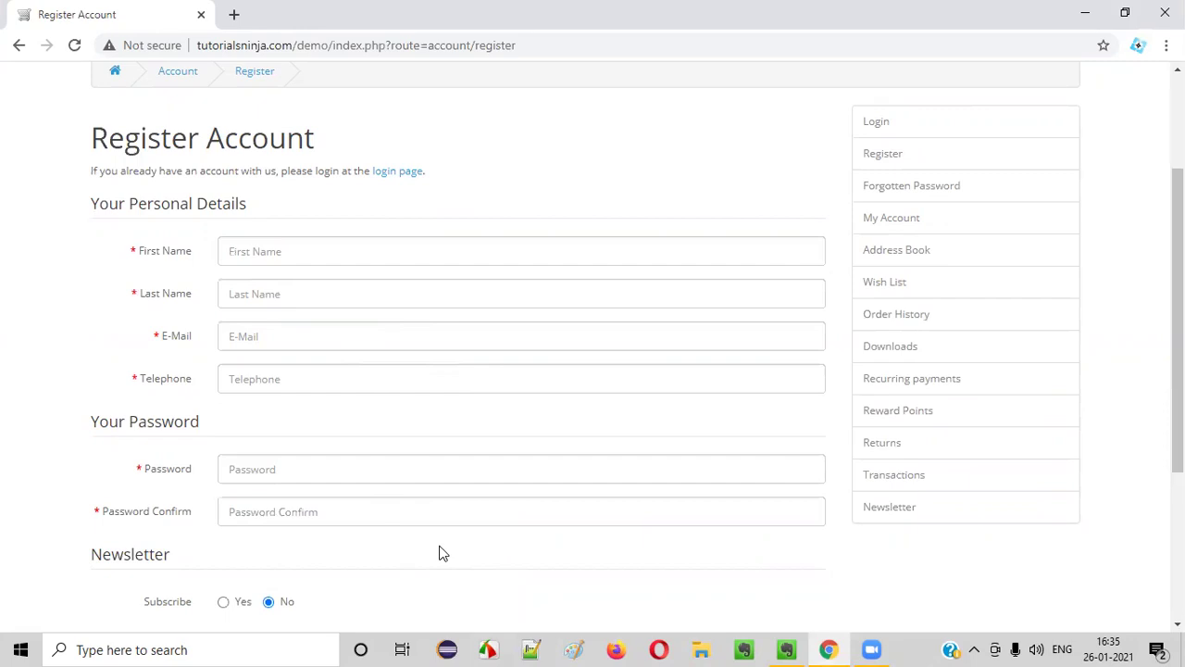
{"action": "left_click", "coordinate": [786, 649]}
{"action": "left_click_drag", "start_coordinate": [174, 60], "coordinate": [3, 75]}
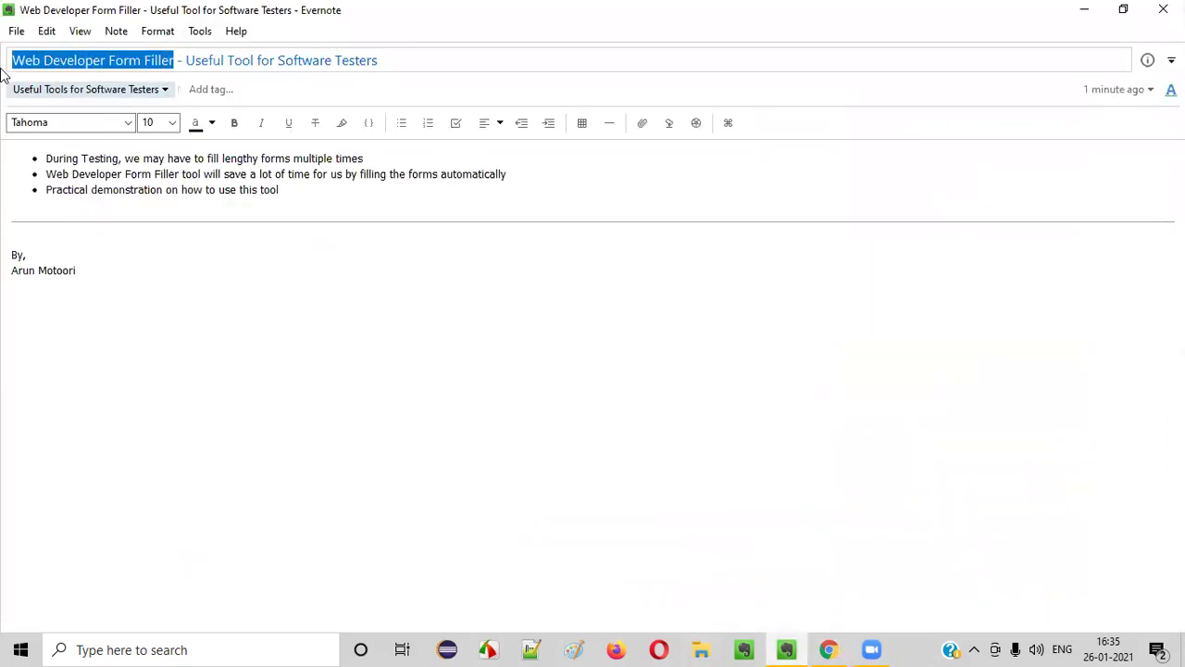
{"action": "left_click", "coordinate": [827, 649]}
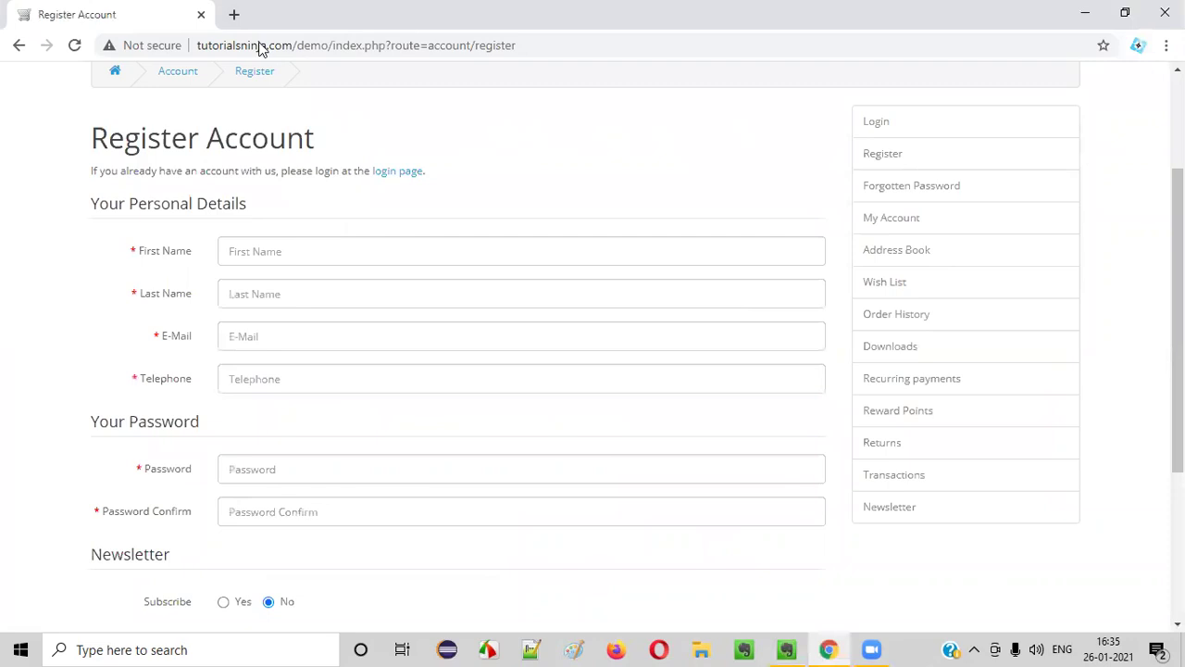
{"action": "left_click", "coordinate": [795, 644]}
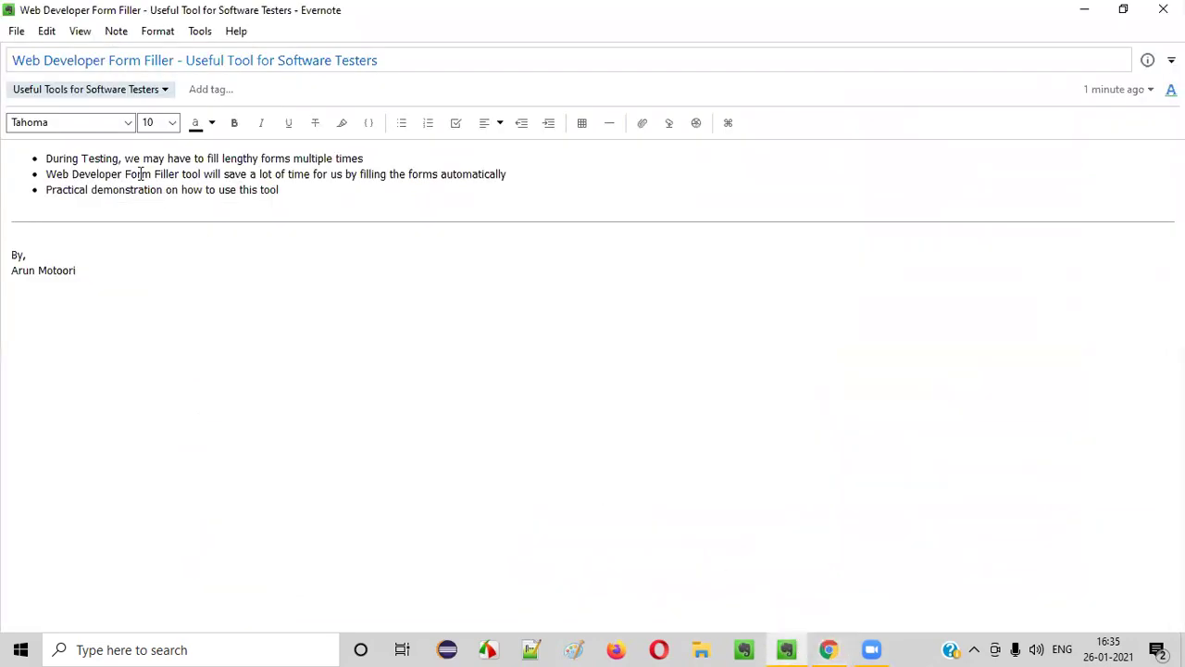
{"action": "left_click_drag", "start_coordinate": [175, 61], "coordinate": [4, 77]}
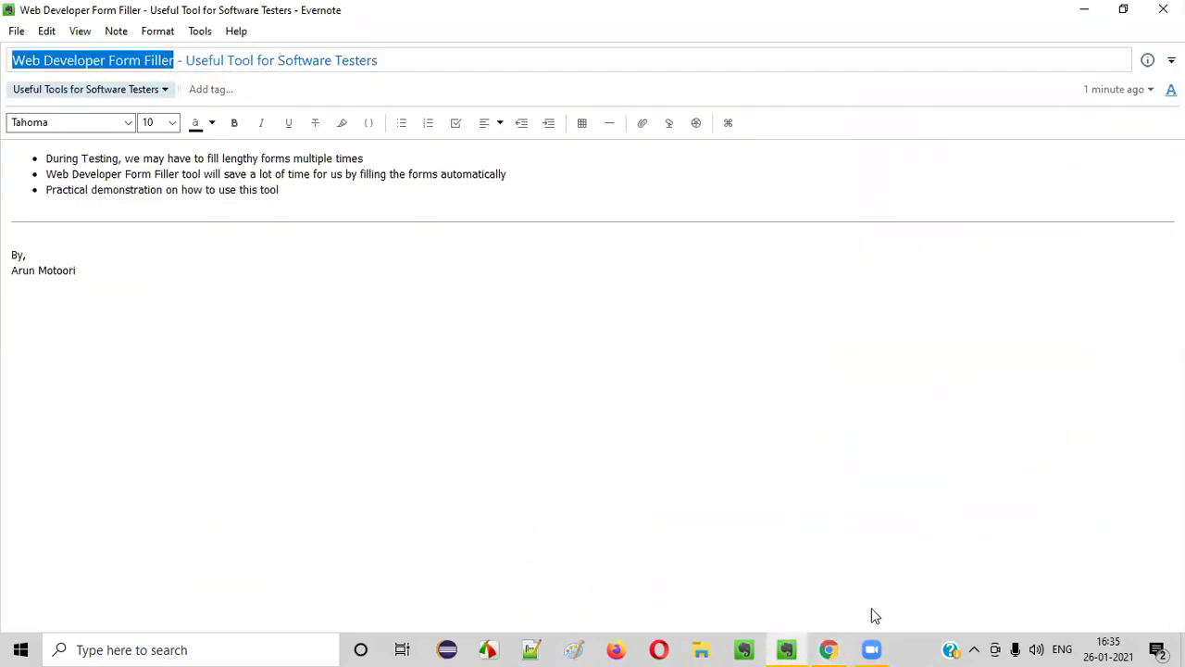
{"action": "left_click", "coordinate": [828, 649]}
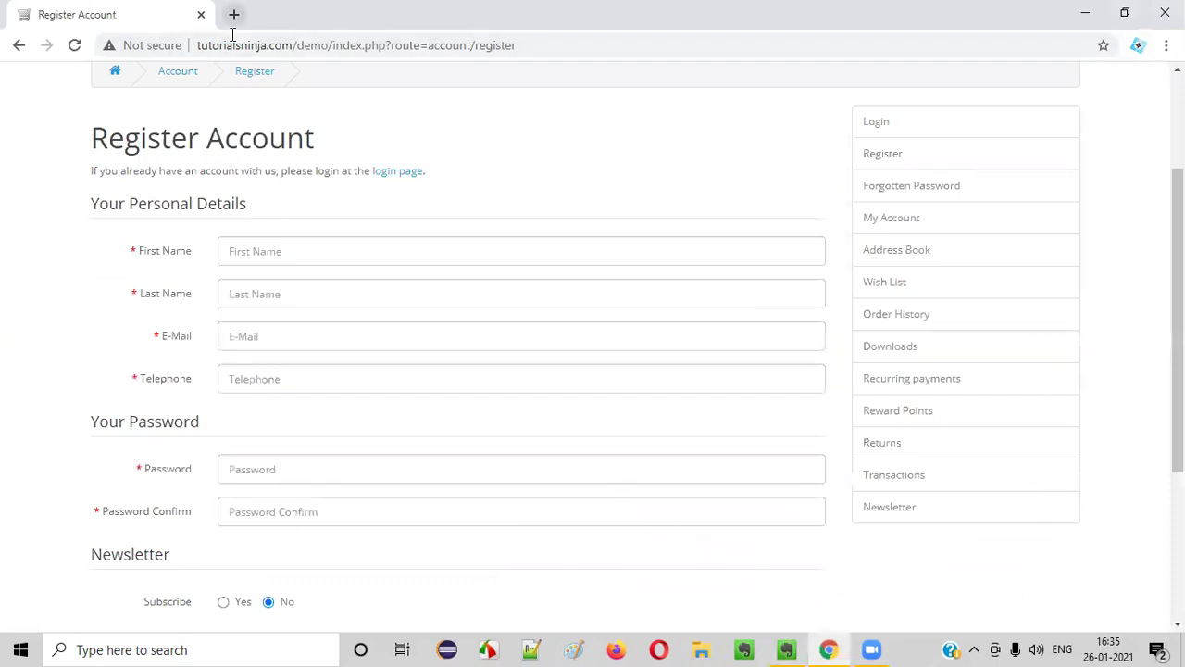
Search for 'Web Developer Form Filler' in a new tab and open its store listing.
{"action": "left_click", "coordinate": [233, 14]}
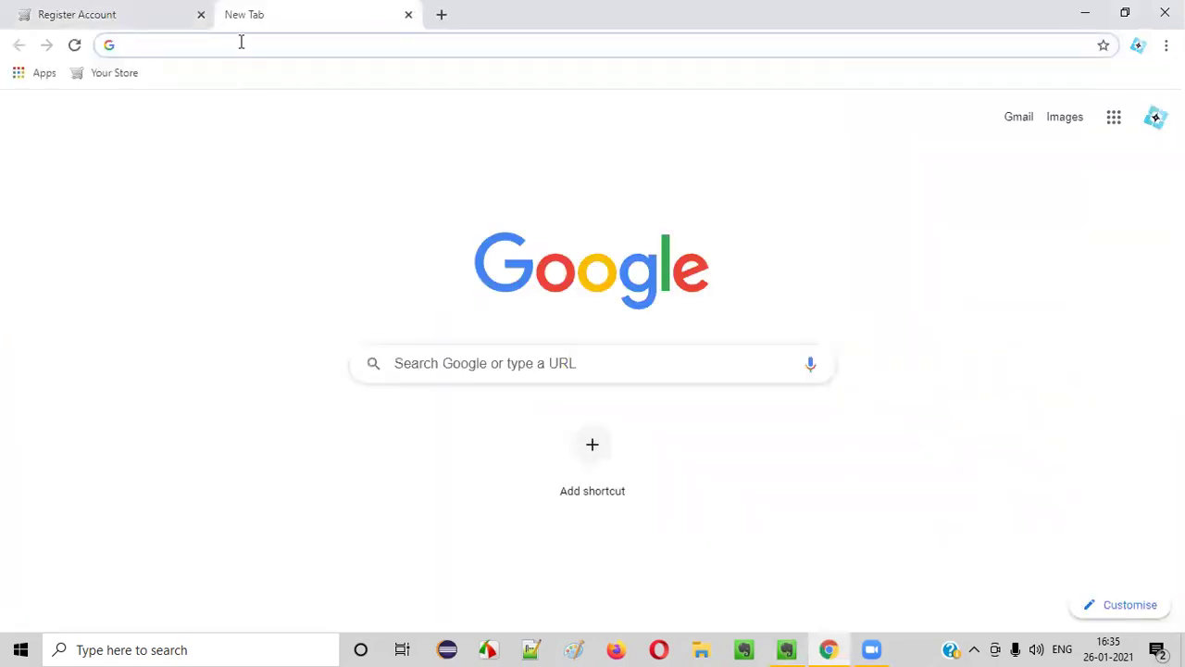
{"action": "type", "text": "Web De"}
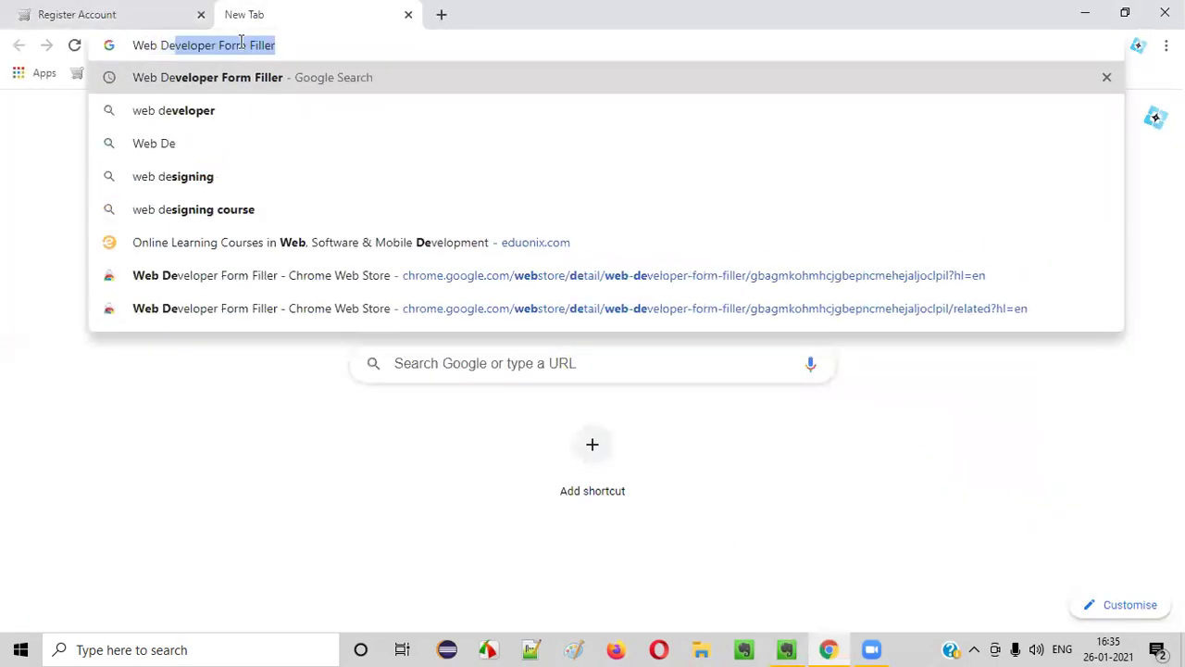
{"action": "type", "text": "vel\\"}
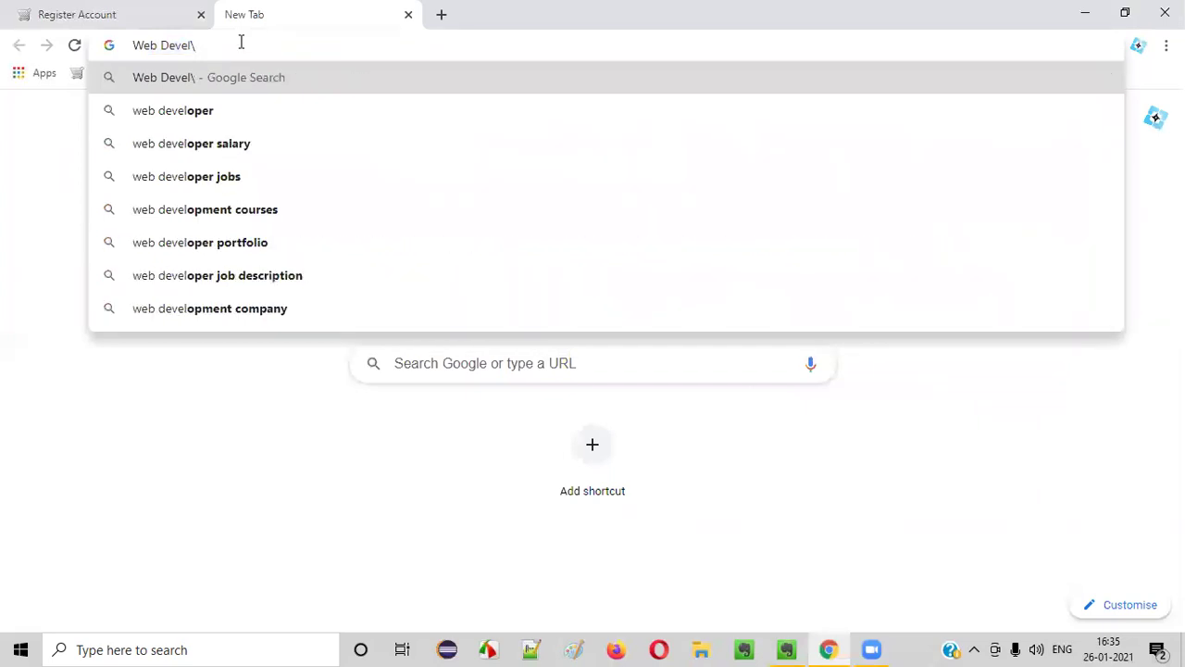
{"action": "key", "text": "BackSpace"}
{"action": "type", "text": "oper Form Fille"}
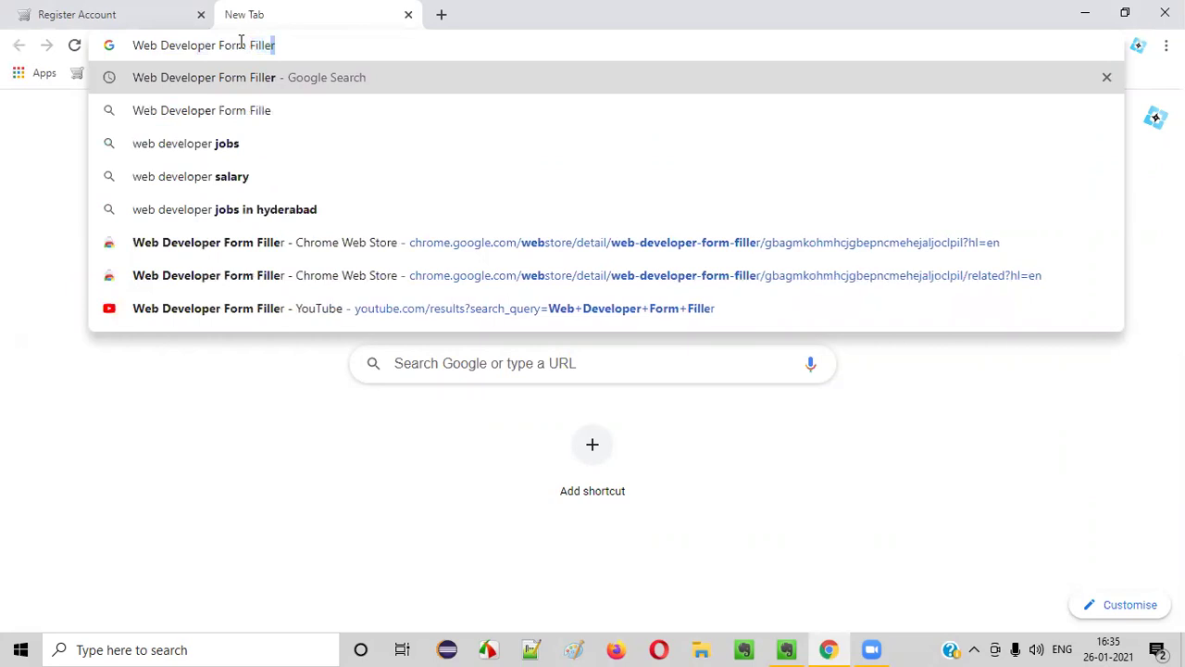
{"action": "key", "text": "Return"}
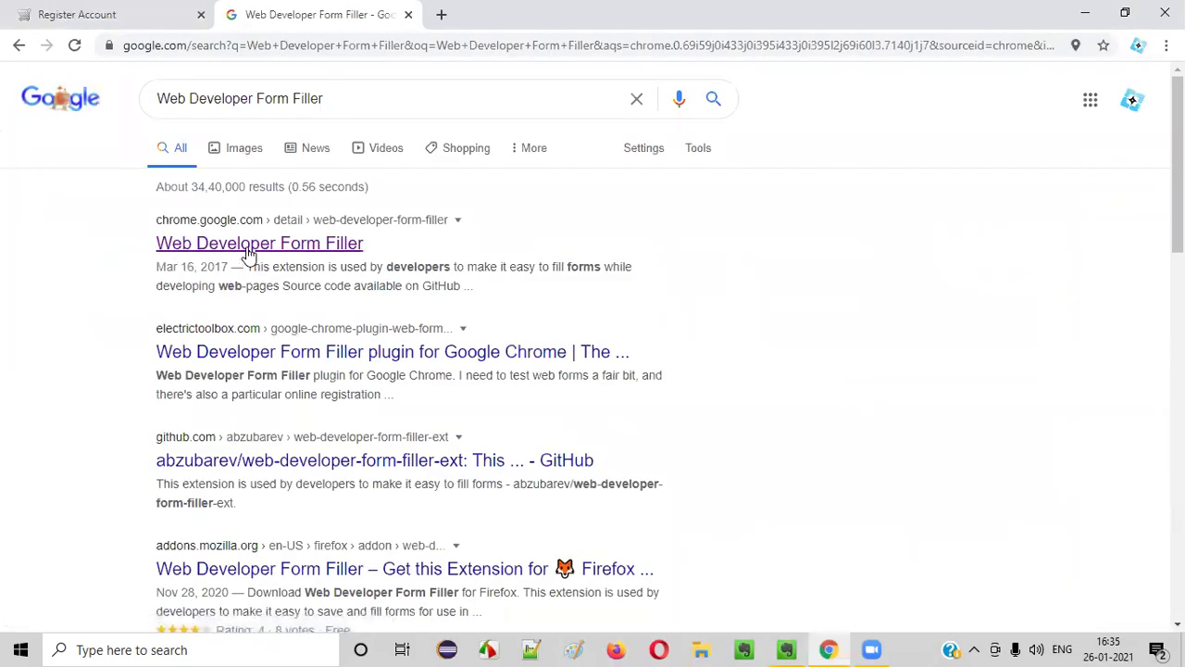
{"action": "left_click", "coordinate": [260, 248]}
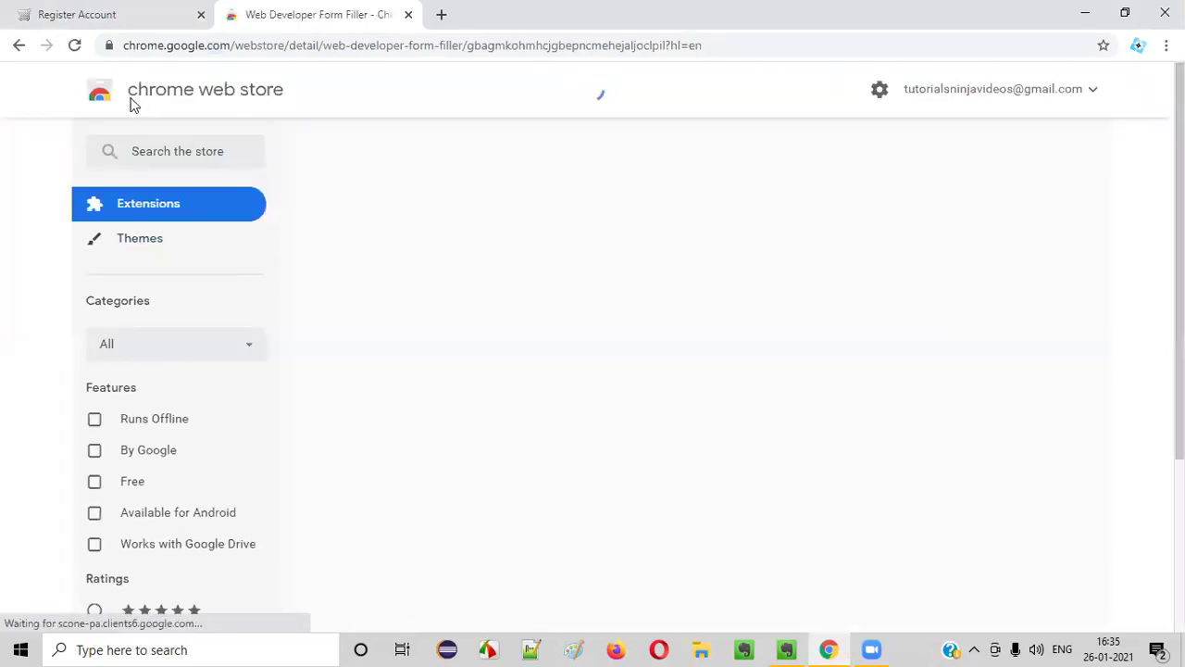
Add Web Developer Form Filler to Chrome and dismiss the added notice.
{"action": "left_click_drag", "start_coordinate": [245, 202], "coordinate": [550, 204]}
{"action": "left_click", "coordinate": [550, 204]}
{"action": "left_click", "coordinate": [960, 223]}
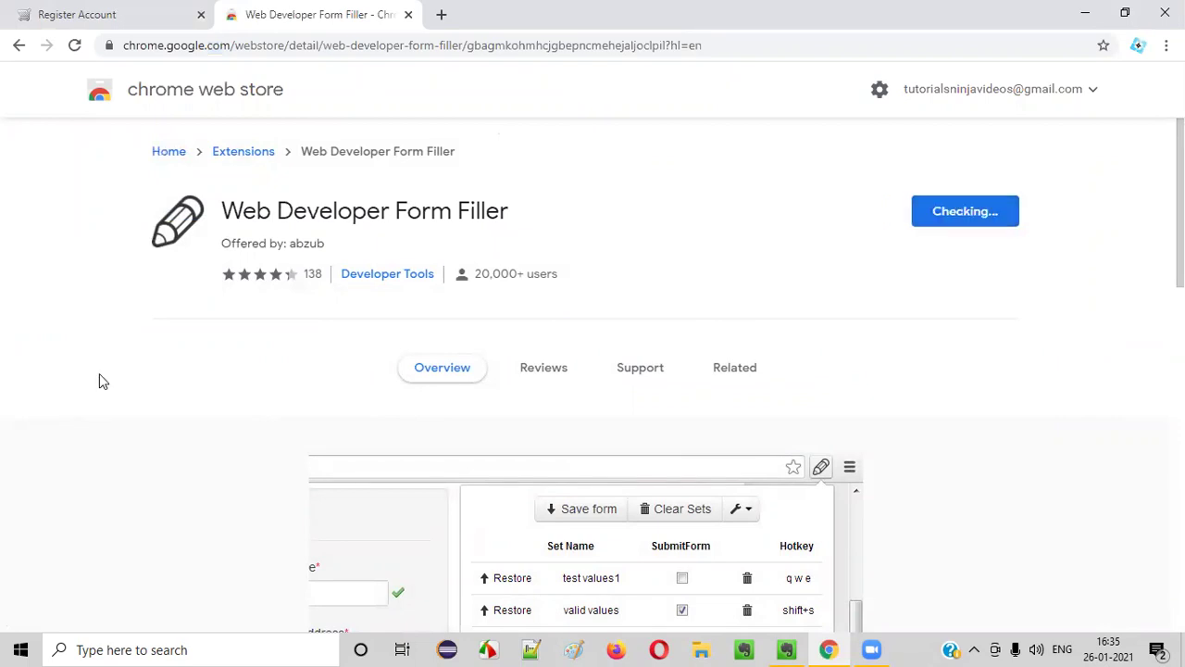
{"action": "left_click", "coordinate": [619, 194]}
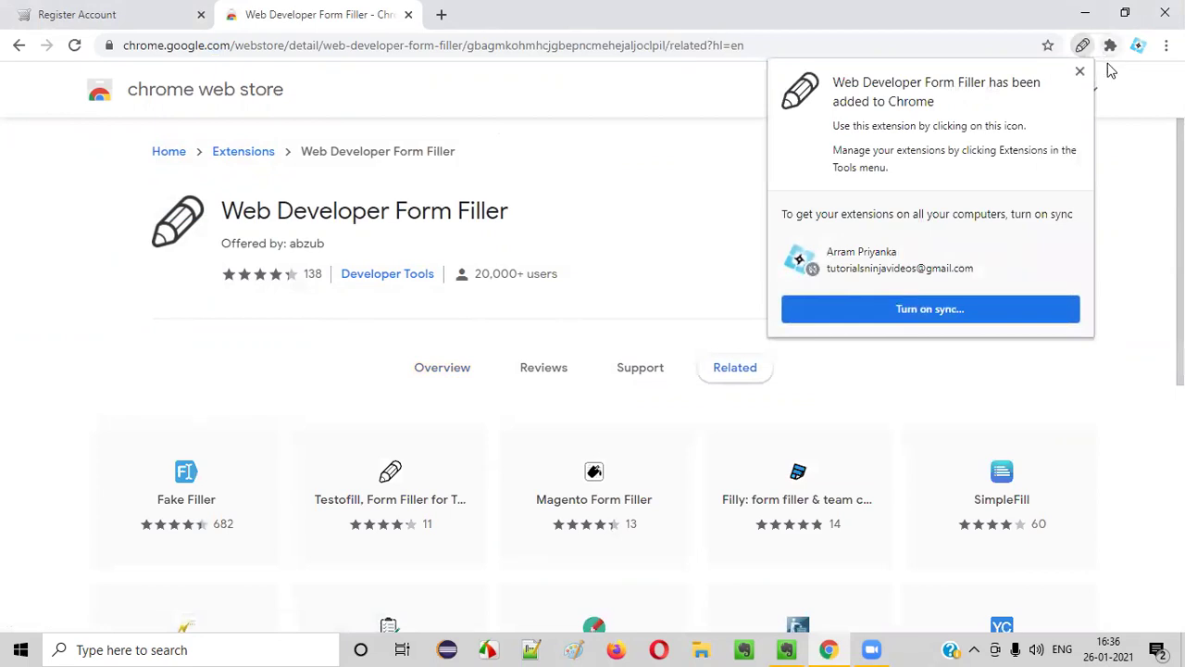
{"action": "left_click", "coordinate": [1079, 71]}
Pin Web Developer Form Filler to the toolbar and move its store tab before Register Account.
{"action": "left_click", "coordinate": [1111, 46]}
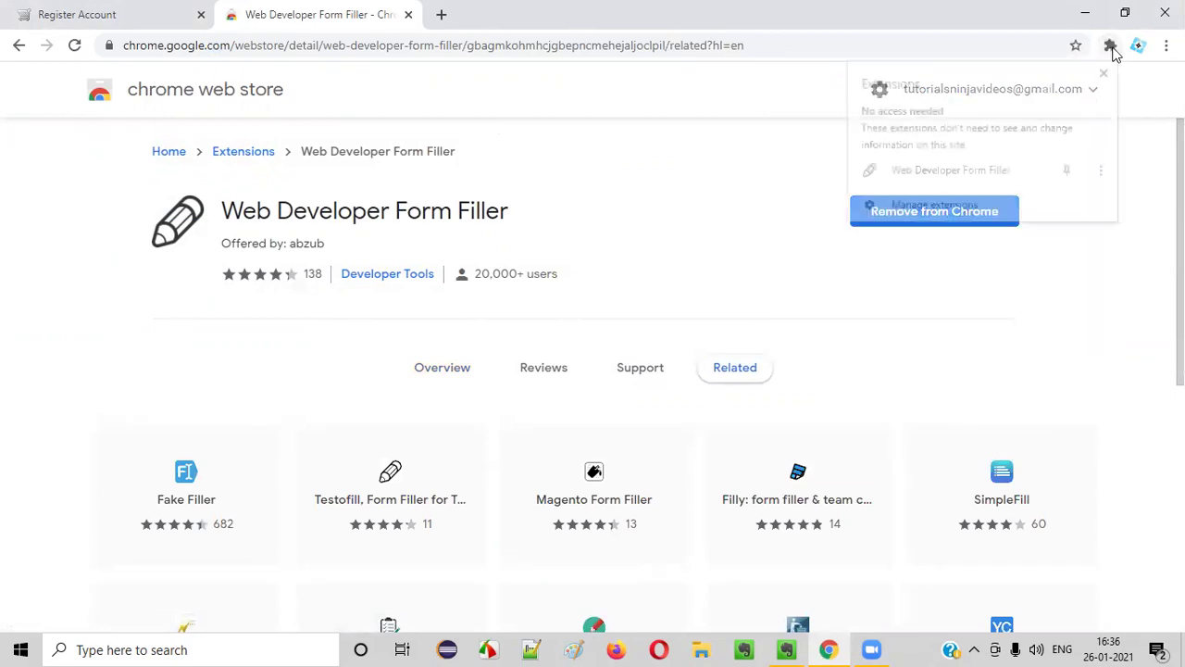
{"action": "left_click", "coordinate": [1069, 172]}
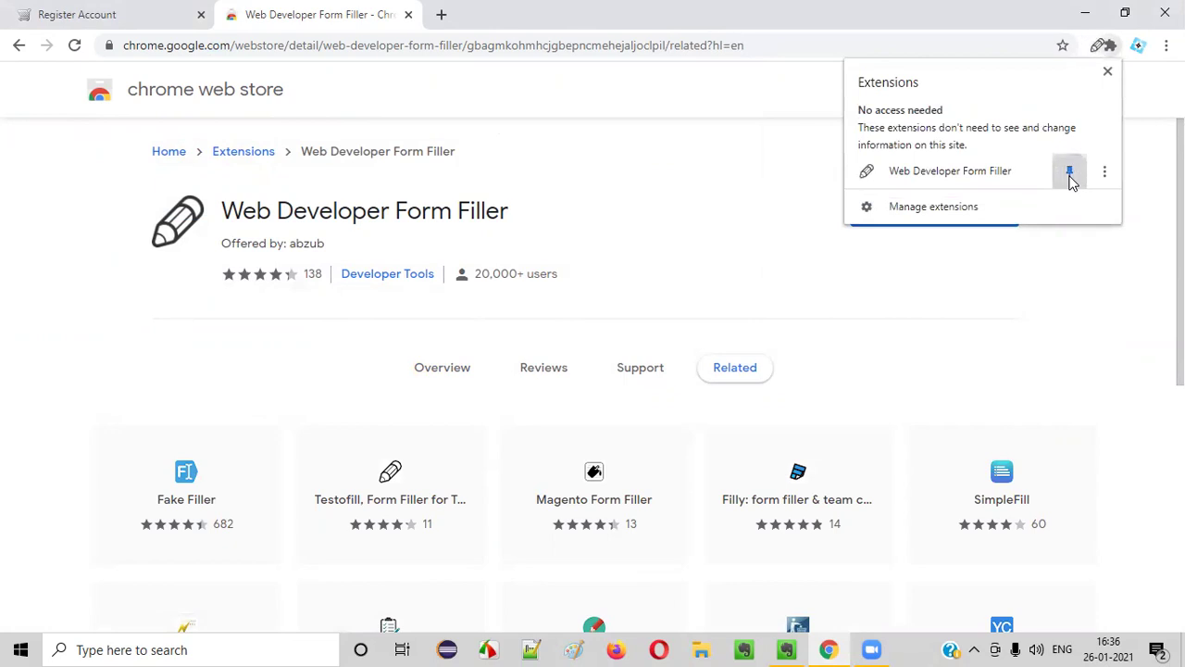
{"action": "left_click", "coordinate": [511, 106]}
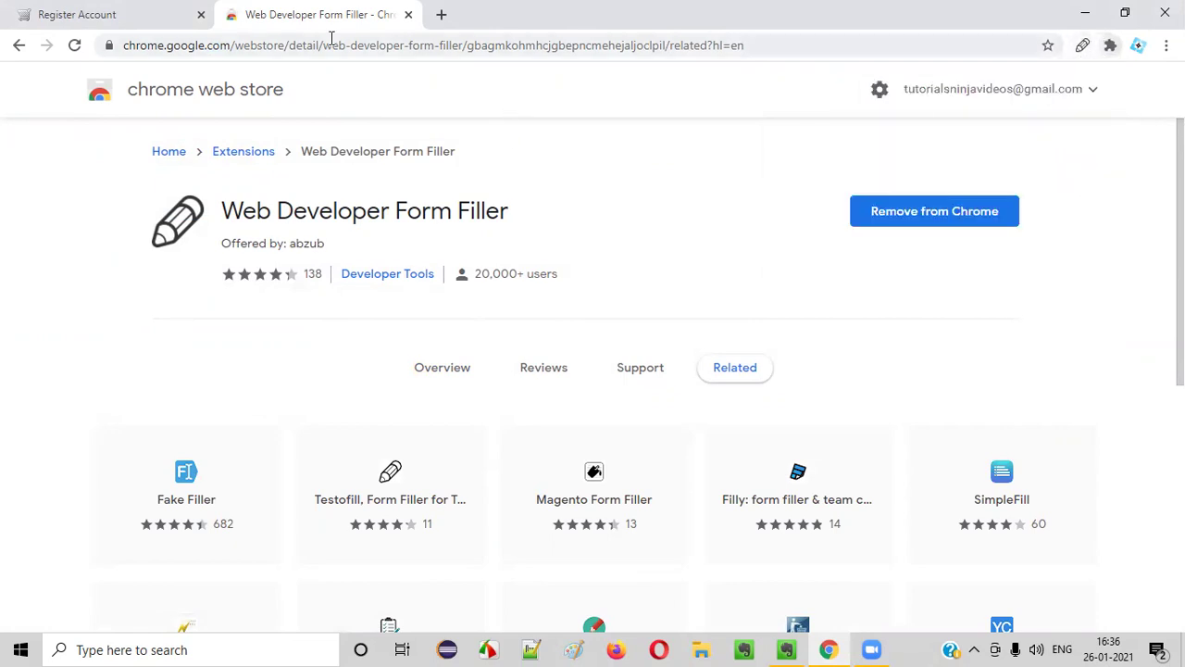
{"action": "left_click_drag", "start_coordinate": [328, 14], "coordinate": [176, 30]}
Close the Form Filler store tab and reload the Register Account page.
{"action": "left_click", "coordinate": [203, 14]}
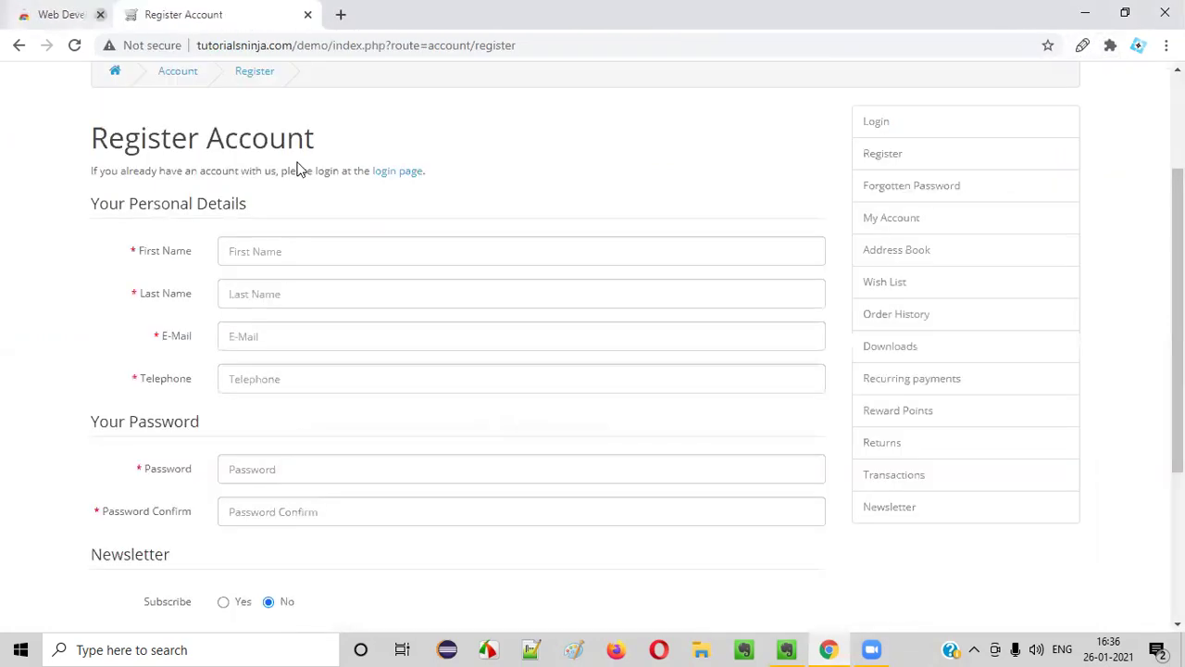
{"action": "left_click", "coordinate": [72, 48]}
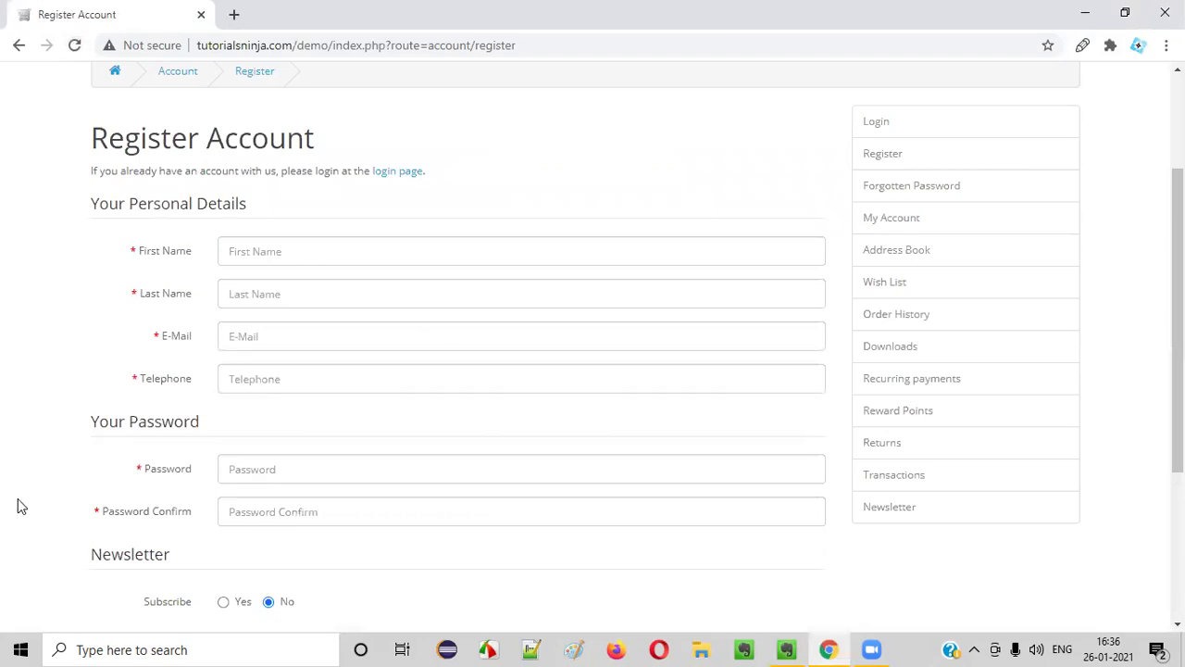
{"action": "left_click", "coordinate": [74, 45]}
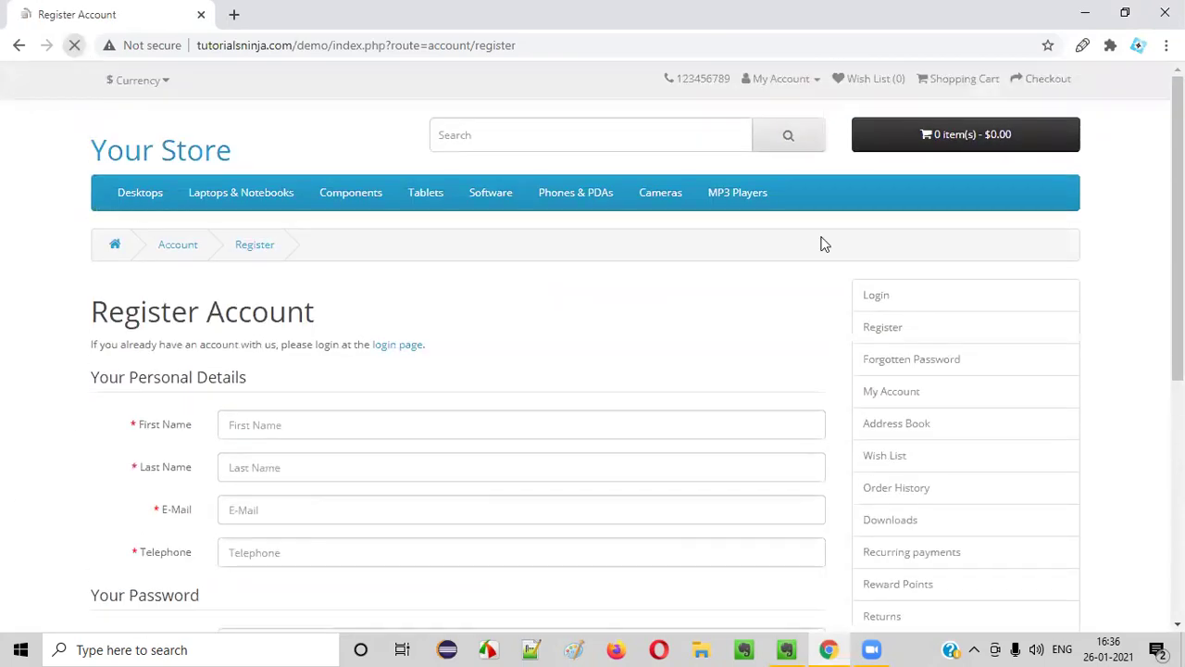
{"action": "mouse_move", "coordinate": [315, 215]}
{"action": "scroll", "coordinate": [614, 201], "scroll_direction": "down", "scroll_amount": 1}
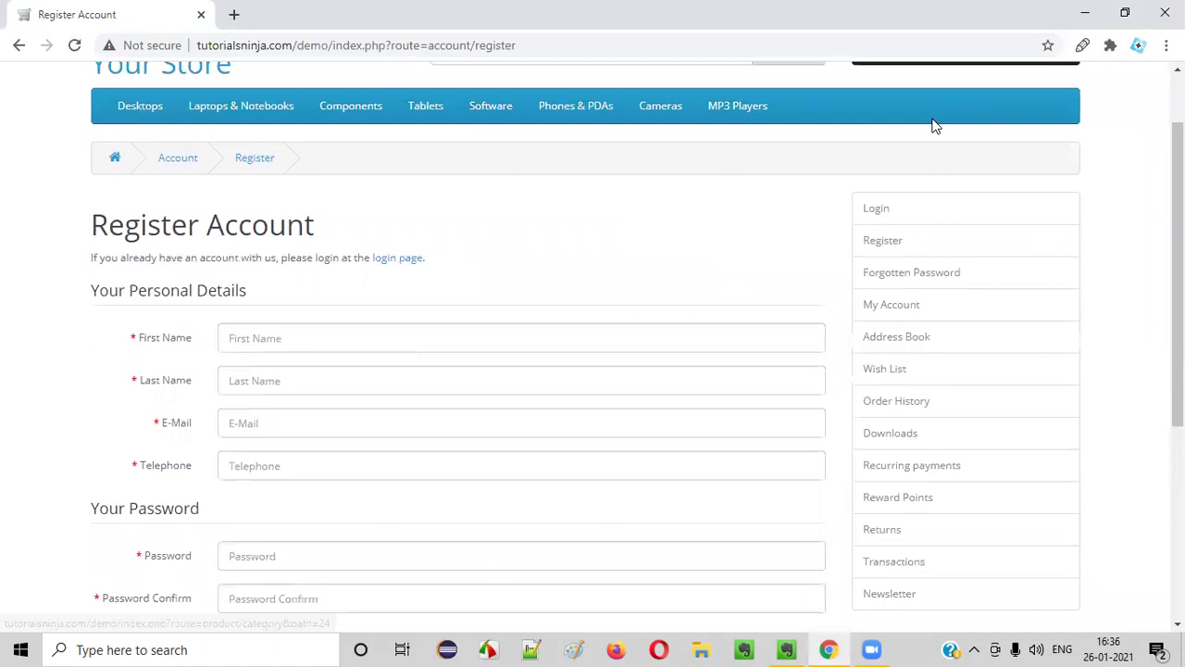
{"action": "scroll", "coordinate": [648, 216], "scroll_direction": "up", "scroll_amount": 1}
Visit the Login page, return to Register, and confirm Form Filler has no saved sets yet.
{"action": "left_click", "coordinate": [785, 80]}
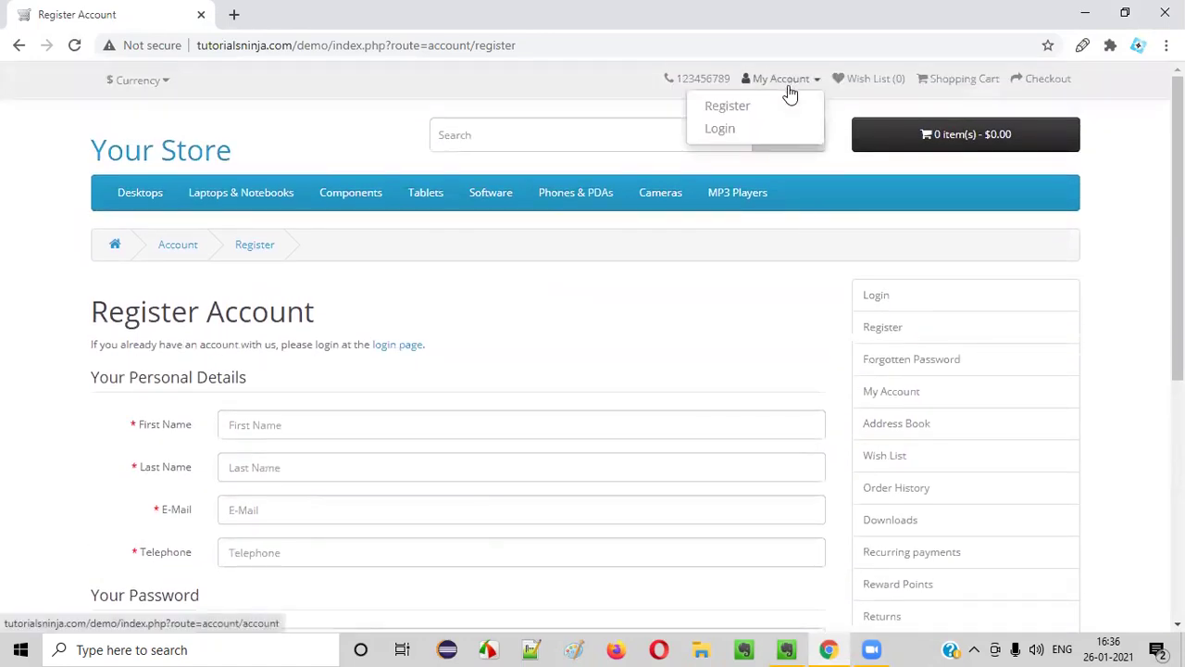
{"action": "left_click", "coordinate": [746, 130]}
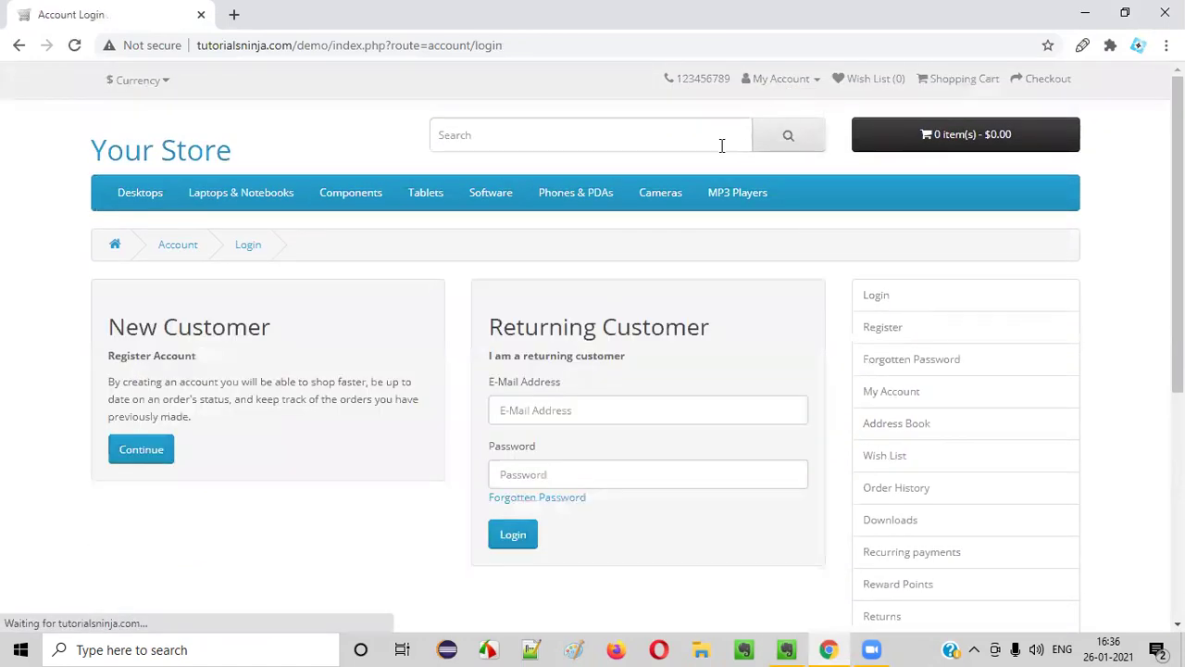
{"action": "left_click", "coordinate": [780, 80]}
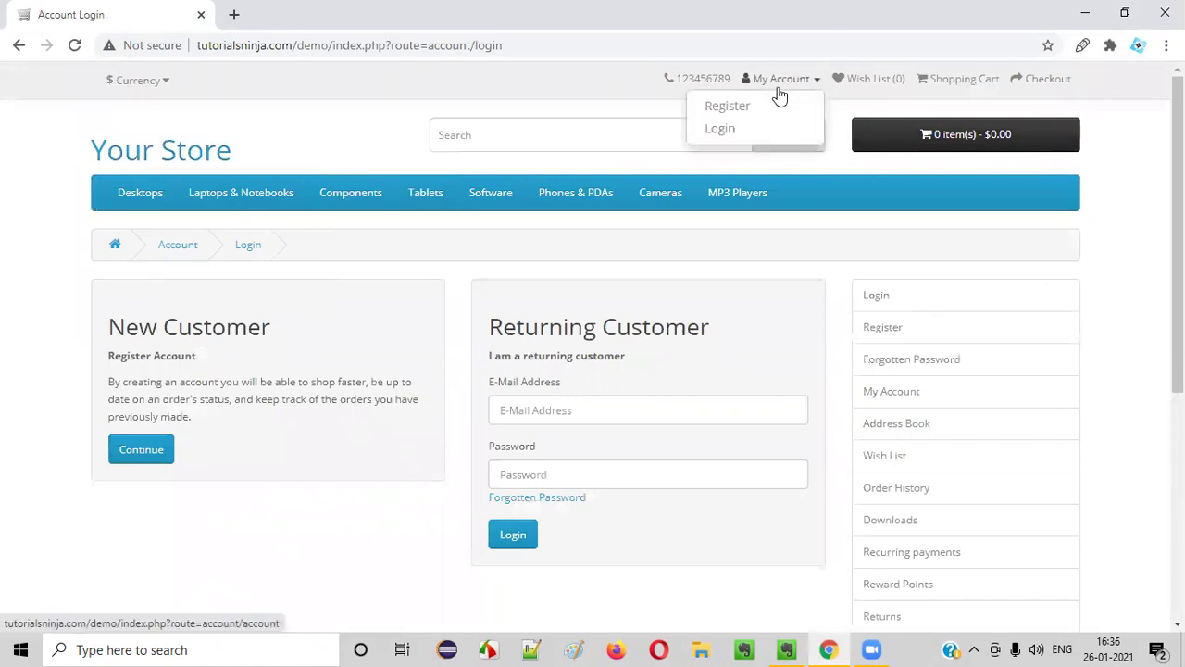
{"action": "left_click", "coordinate": [728, 106]}
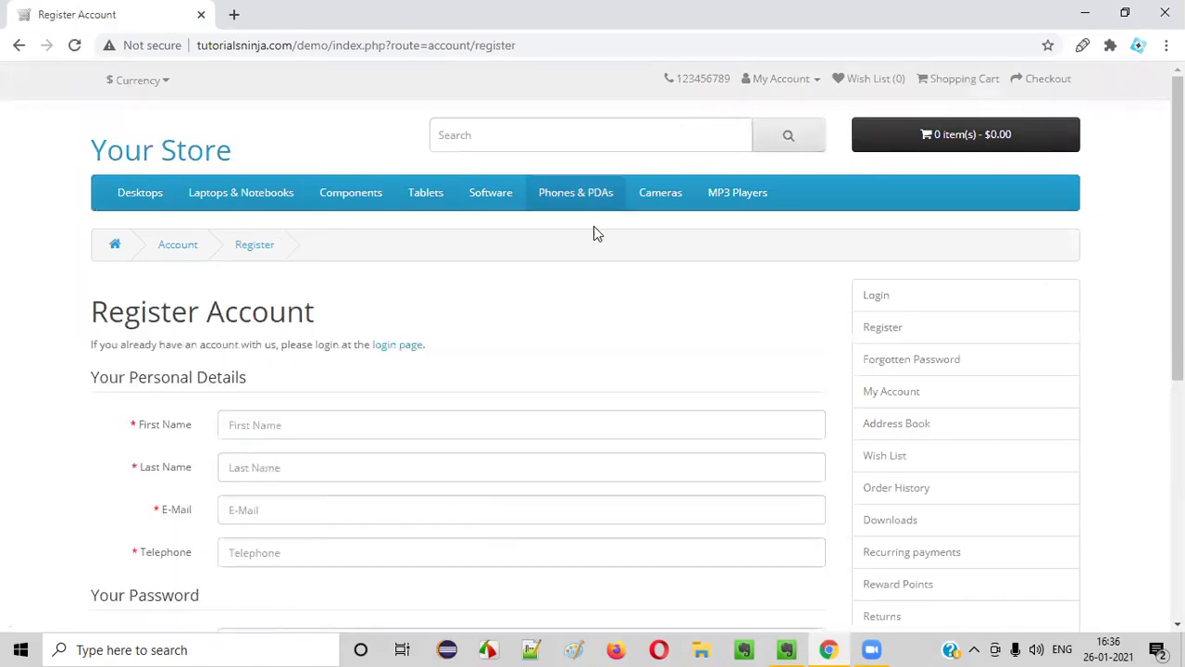
{"action": "scroll", "coordinate": [413, 302], "scroll_direction": "down", "scroll_amount": 2}
{"action": "scroll", "coordinate": [324, 278], "scroll_direction": "down", "scroll_amount": 1}
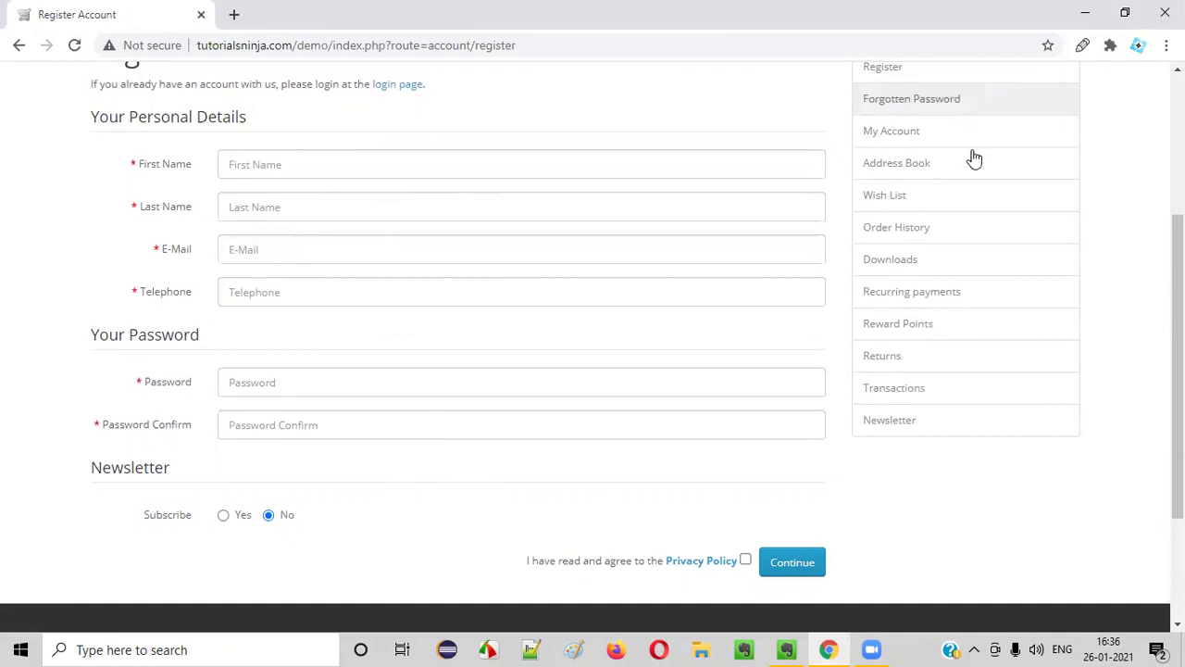
{"action": "left_click", "coordinate": [1082, 47]}
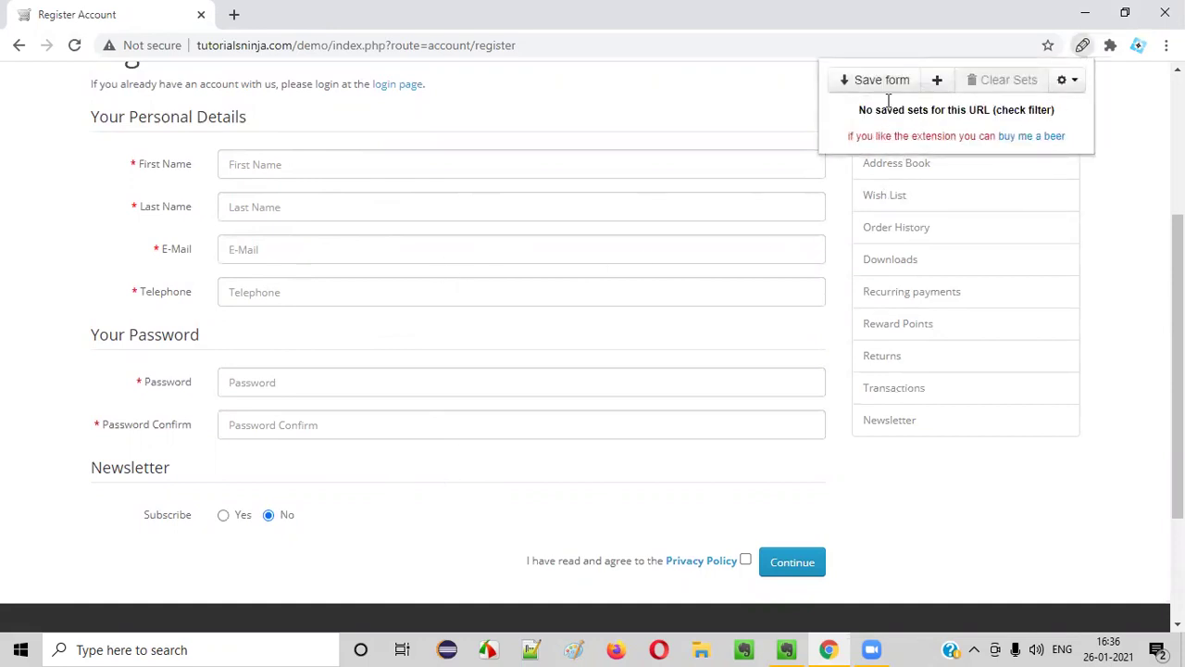
{"action": "left_click", "coordinate": [1144, 178]}
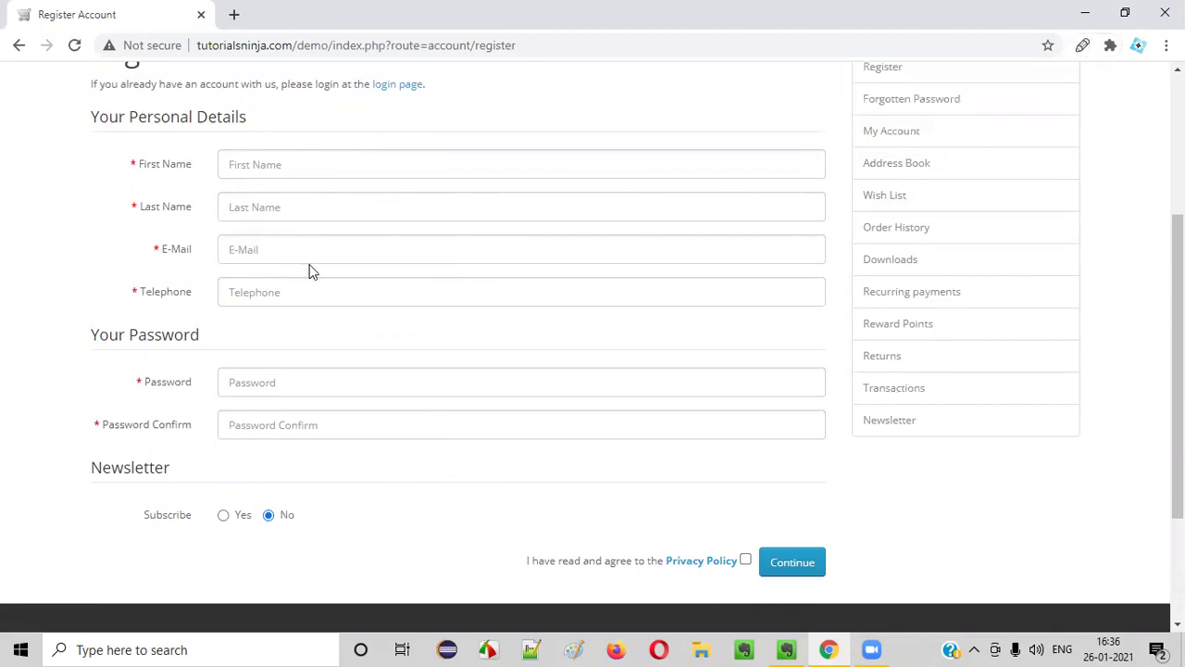
Enter the first and last name, and fill E-Mail and Telephone from saved suggestions.
{"action": "scroll", "coordinate": [311, 270], "scroll_direction": "up", "scroll_amount": 1}
{"action": "left_click", "coordinate": [278, 257]}
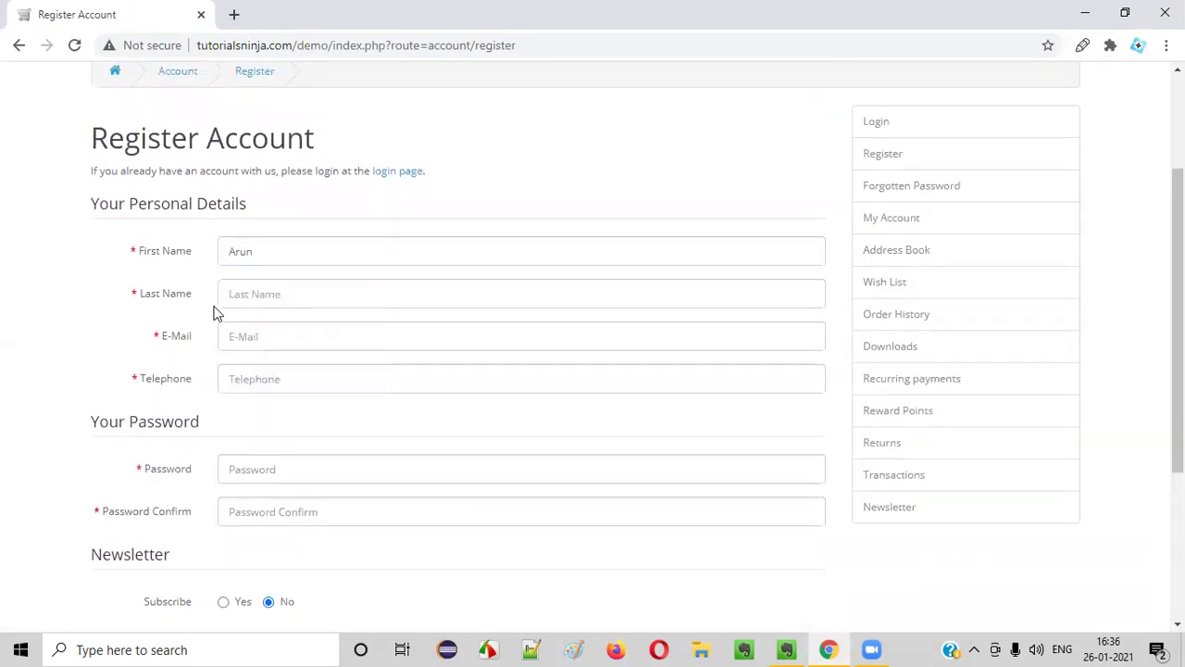
{"action": "left_click", "coordinate": [237, 296]}
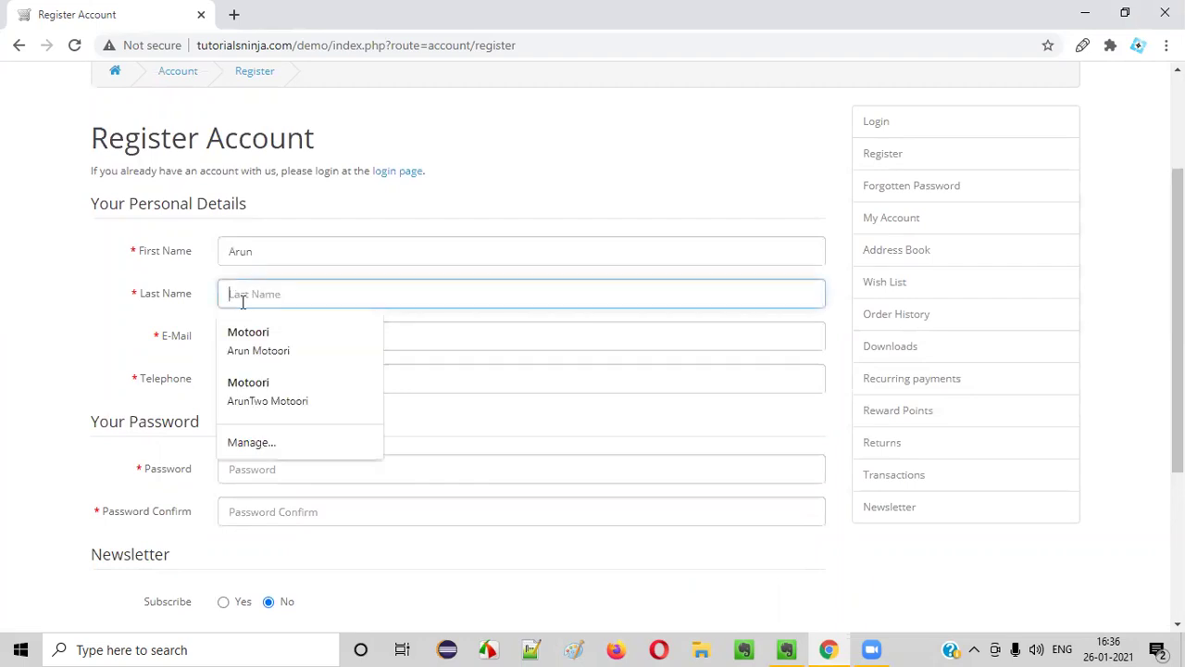
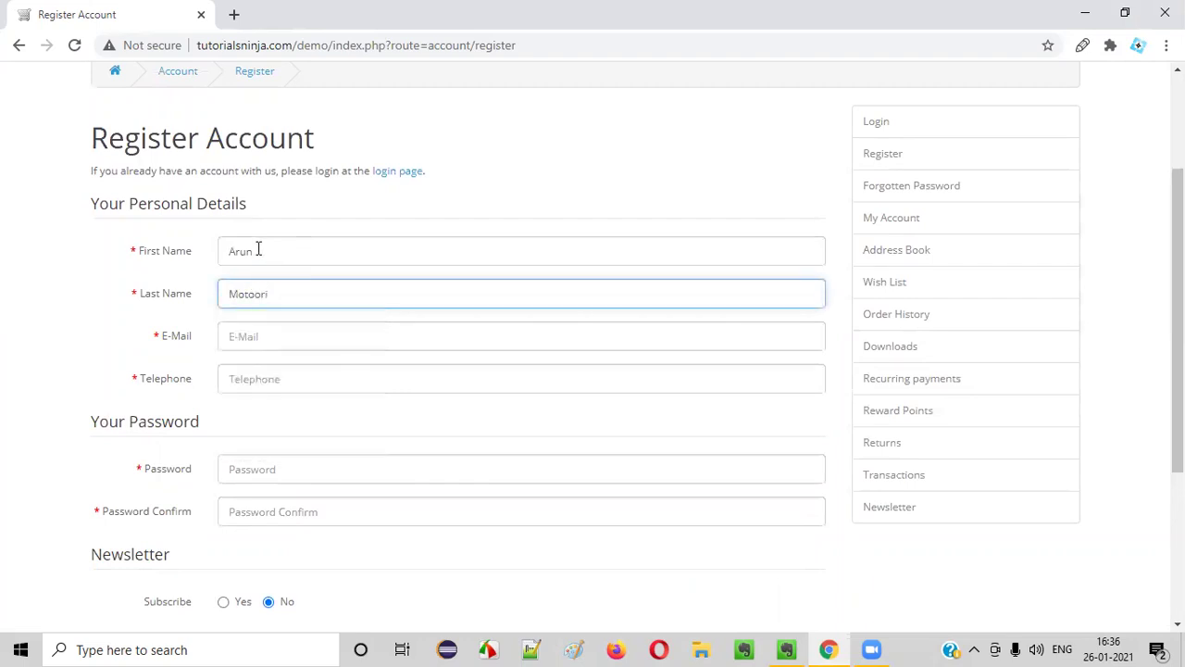
{"action": "left_click", "coordinate": [257, 249]}
{"action": "left_click", "coordinate": [273, 344]}
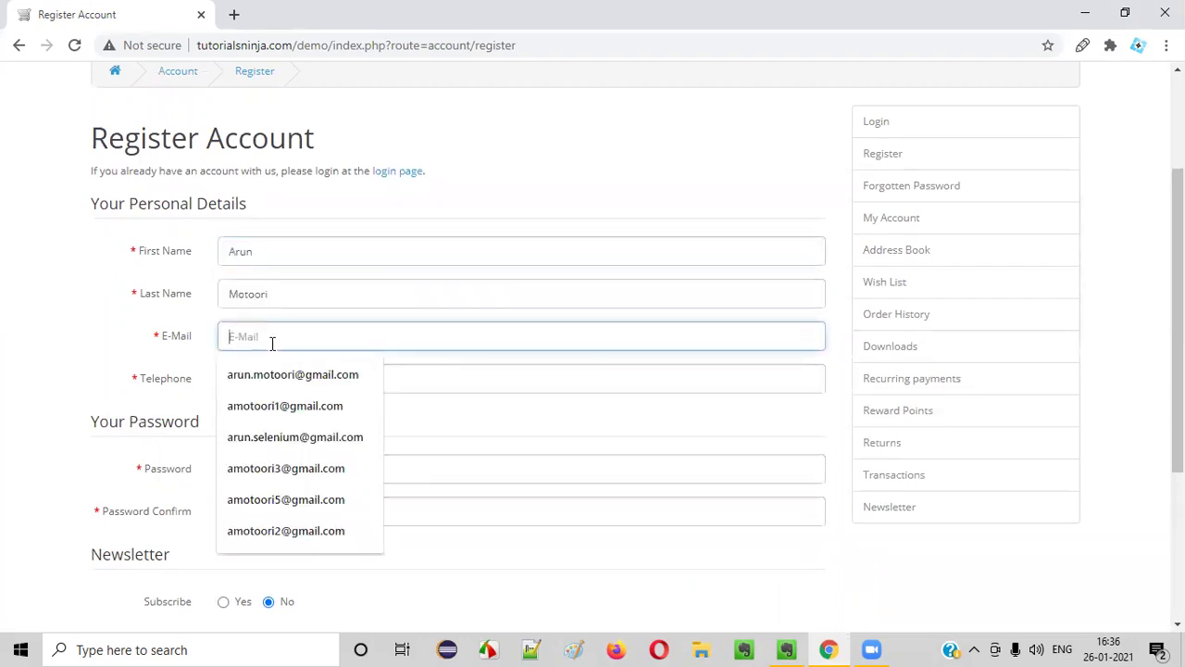
{"action": "left_click", "coordinate": [285, 405]}
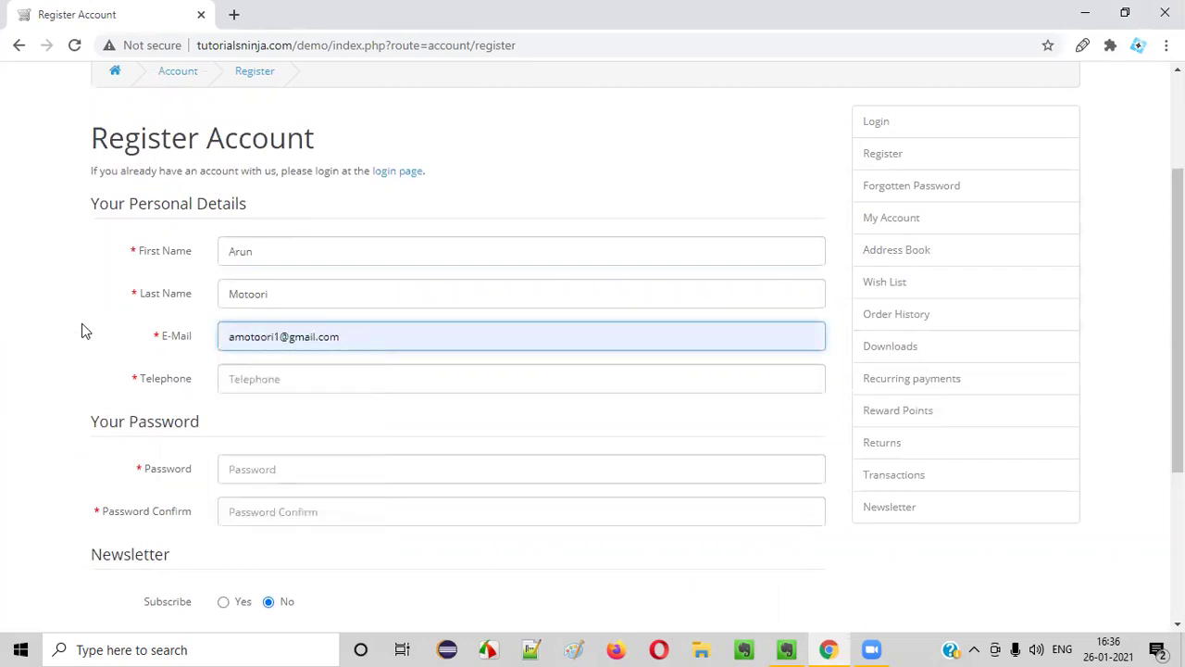
{"action": "scroll", "coordinate": [153, 276], "scroll_direction": "down", "scroll_amount": 1}
{"action": "left_click", "coordinate": [316, 294]}
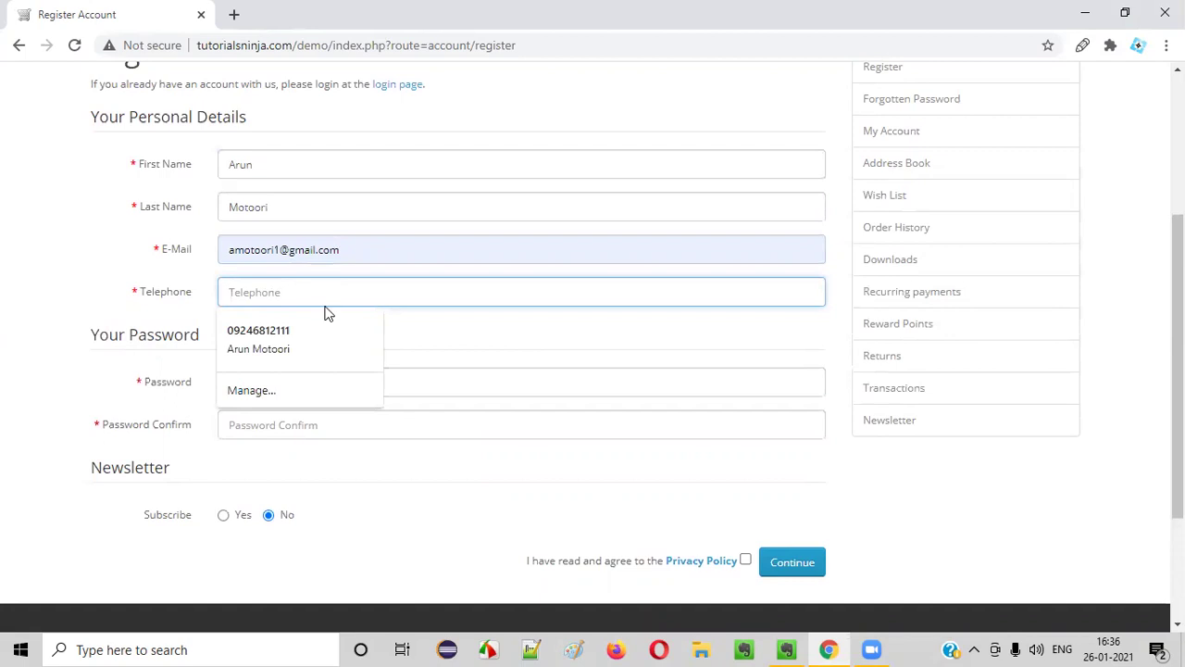
{"action": "left_click", "coordinate": [264, 338]}
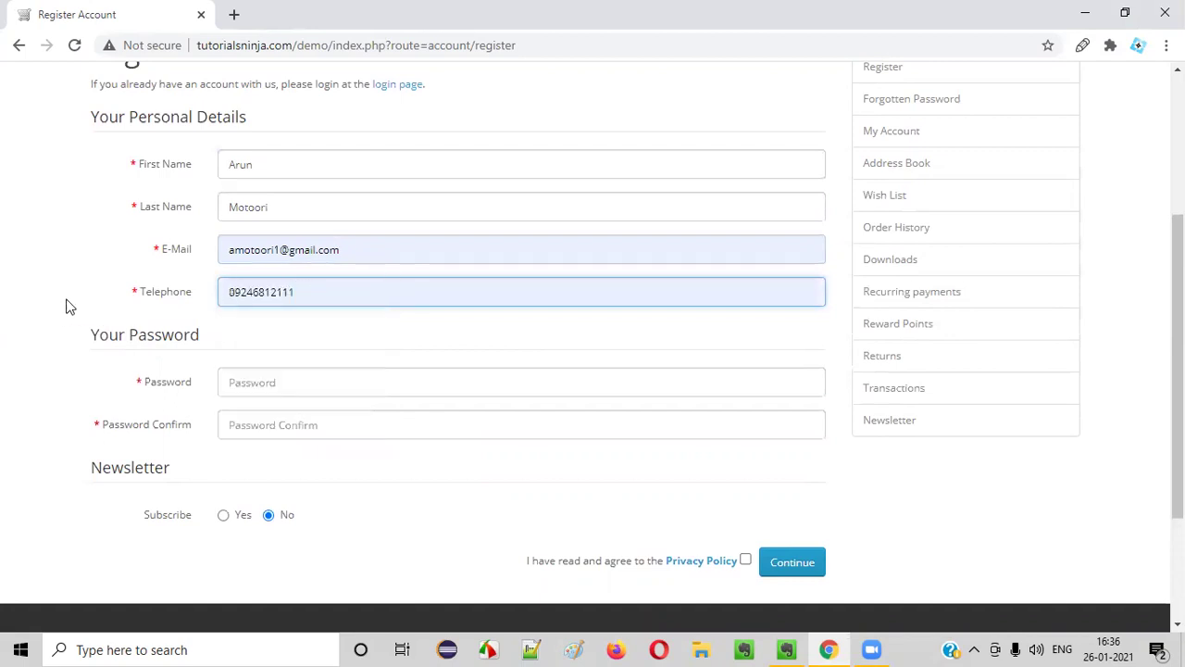
Enter the account password in both password fields and tick the Privacy Policy box.
{"action": "left_click", "coordinate": [264, 375]}
{"action": "type", "text": "12345"}
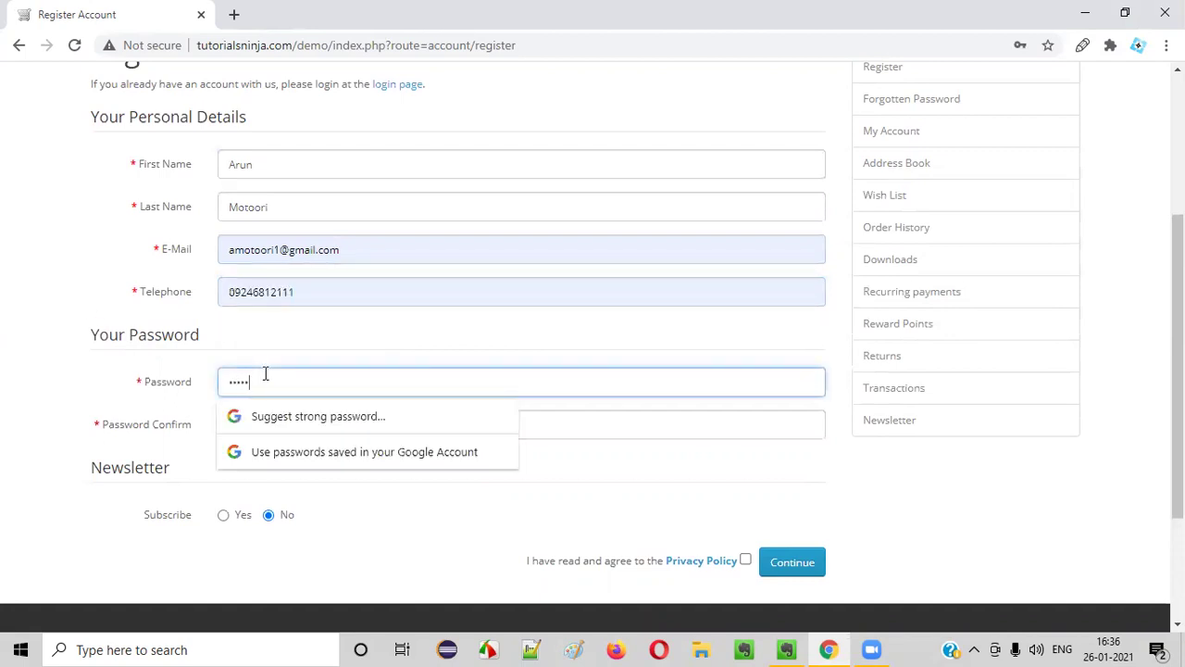
{"action": "left_click", "coordinate": [236, 423]}
{"action": "type", "text": "1234"}
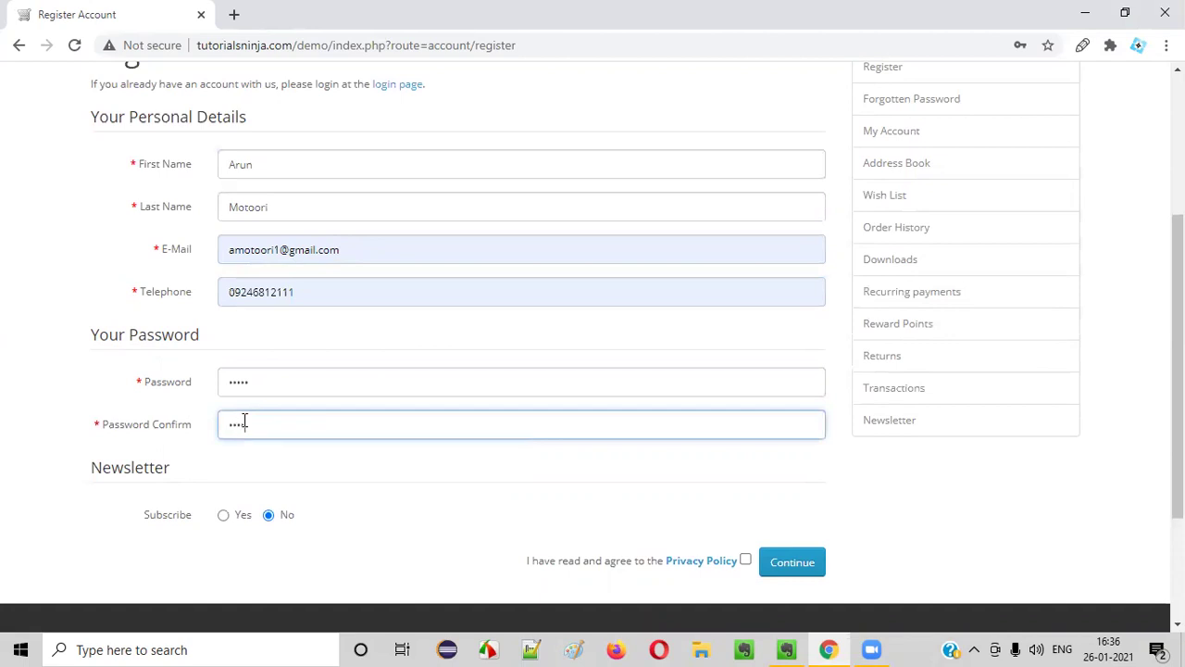
{"action": "type", "text": "5"}
{"action": "left_click", "coordinate": [745, 560]}
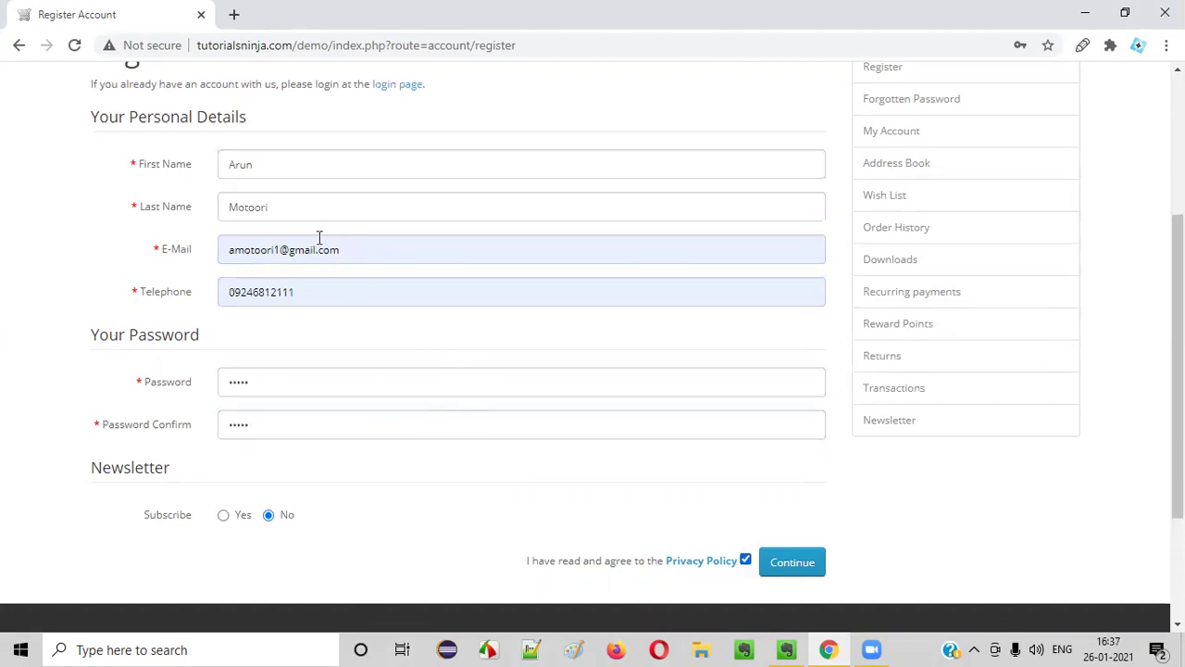
{"action": "scroll", "coordinate": [602, 449], "scroll_direction": "up", "scroll_amount": 1}
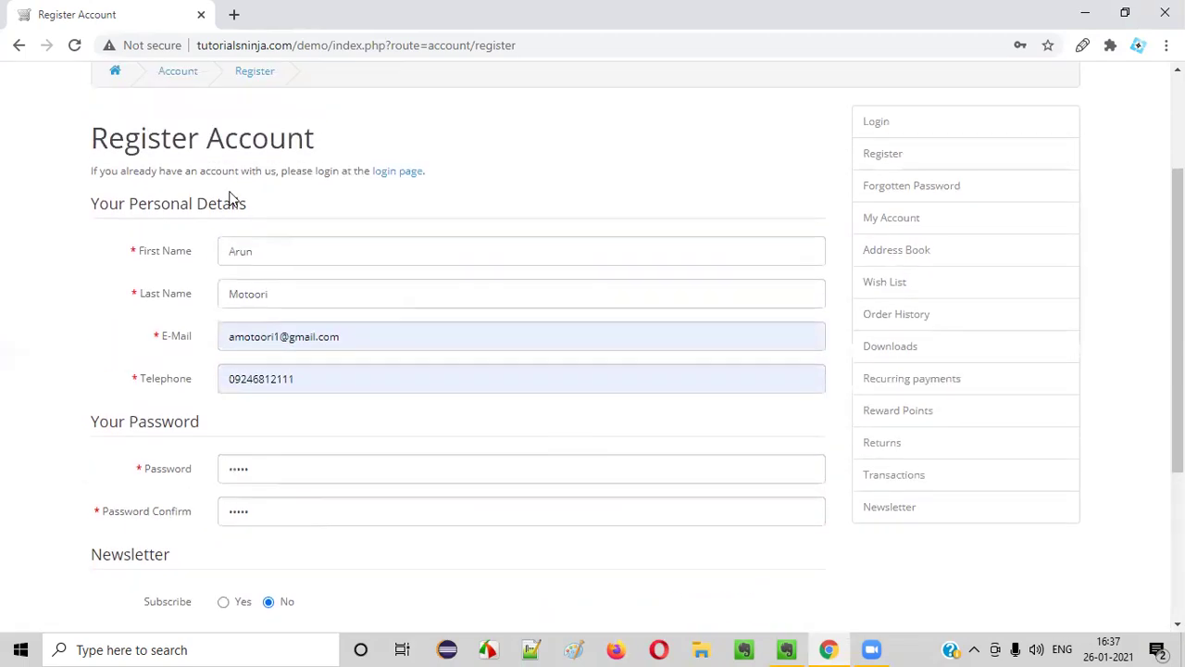
{"action": "scroll", "coordinate": [305, 324], "scroll_direction": "down", "scroll_amount": 3}
{"action": "scroll", "coordinate": [312, 273], "scroll_direction": "up", "scroll_amount": 2}
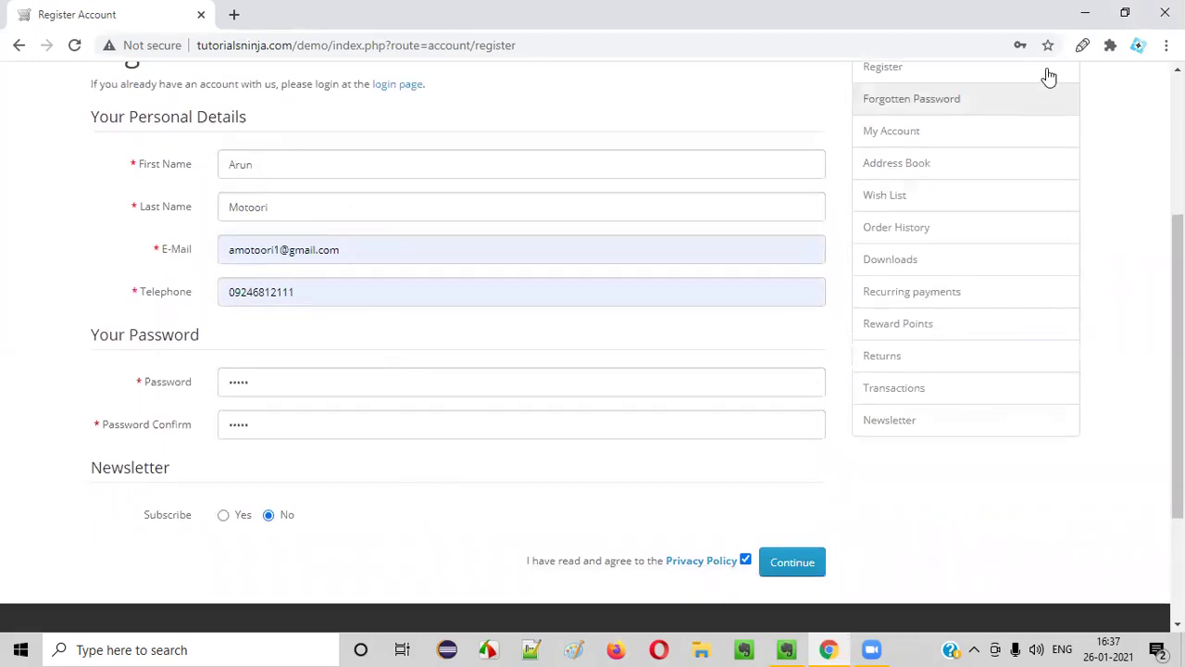
Save the filled form as Form Filler set 127476301 and close the popup.
{"action": "left_click", "coordinate": [1083, 45]}
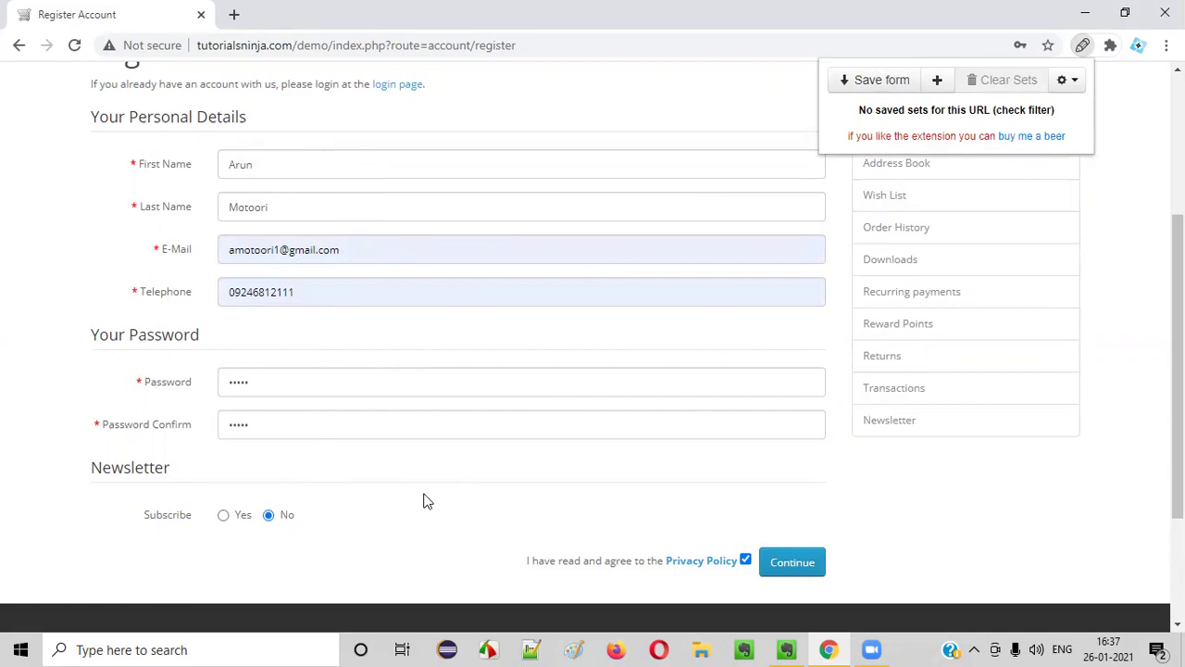
{"action": "left_click", "coordinate": [878, 83]}
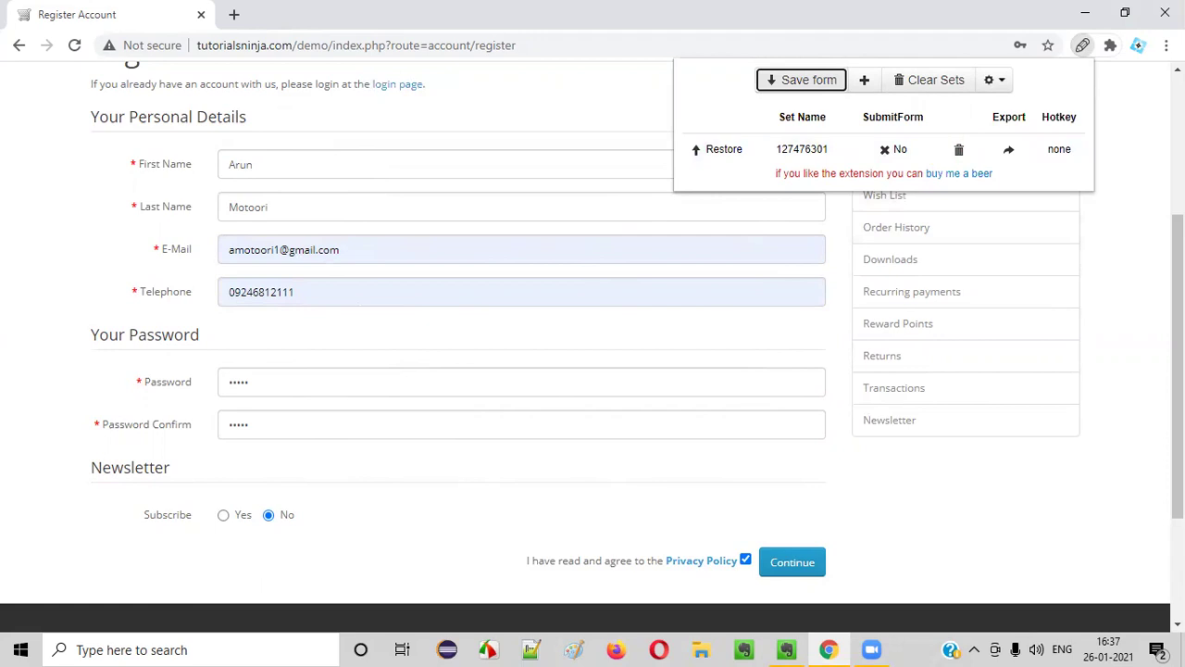
{"action": "left_click", "coordinate": [659, 232]}
{"action": "scroll", "coordinate": [658, 233], "scroll_direction": "up", "scroll_amount": 3}
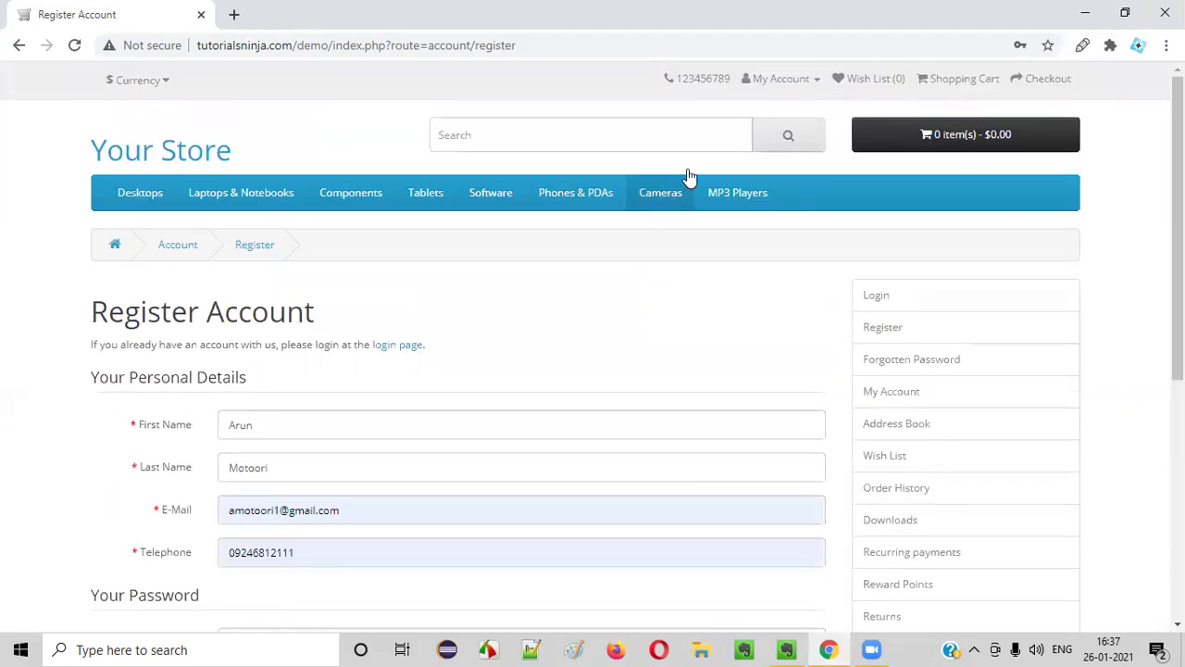
{"action": "left_click", "coordinate": [772, 79]}
Go to the Login page and check its Form Filler saved sets.
{"action": "left_click", "coordinate": [746, 133]}
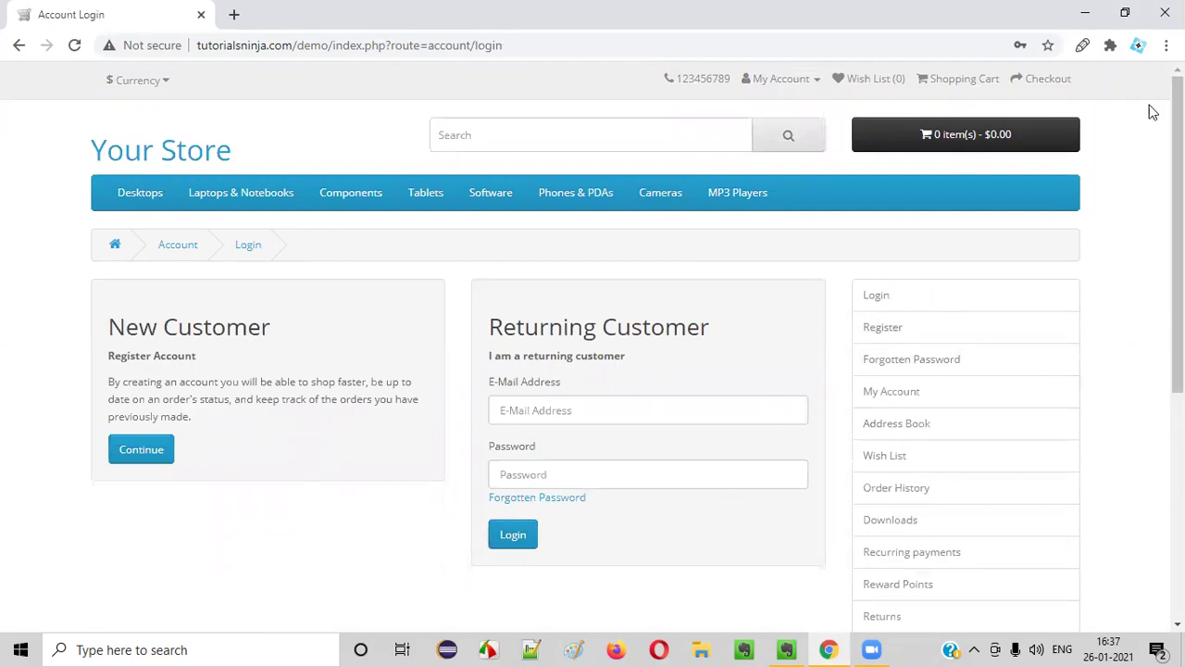
{"action": "left_click", "coordinate": [1082, 47]}
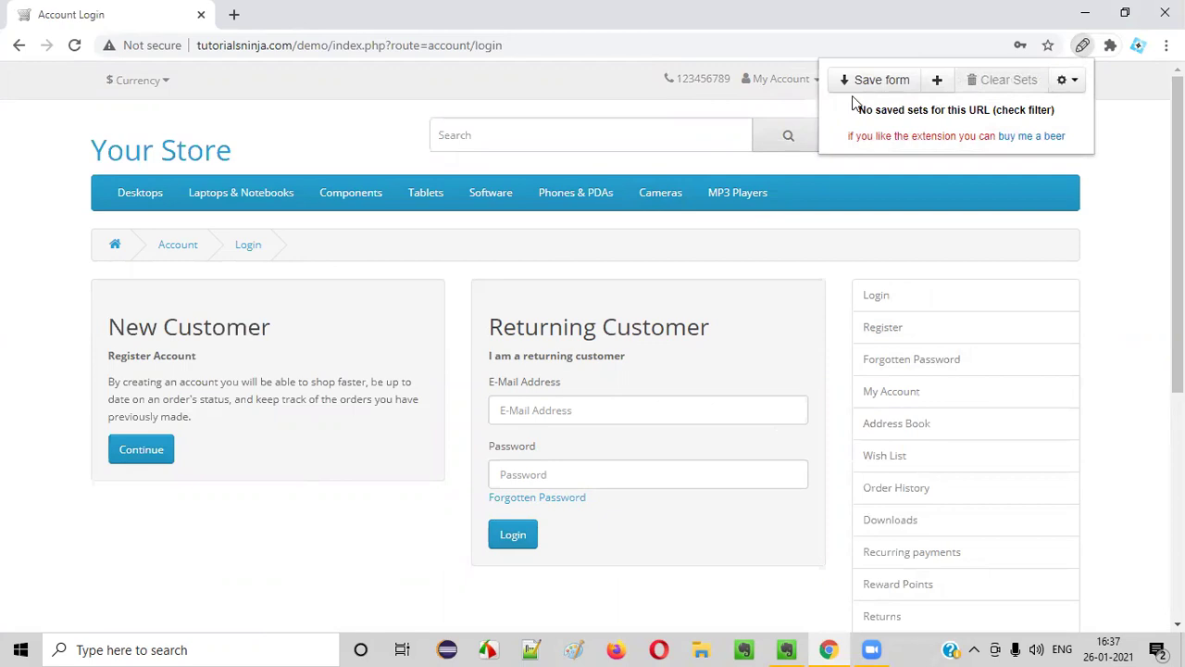
{"action": "left_click", "coordinate": [441, 268]}
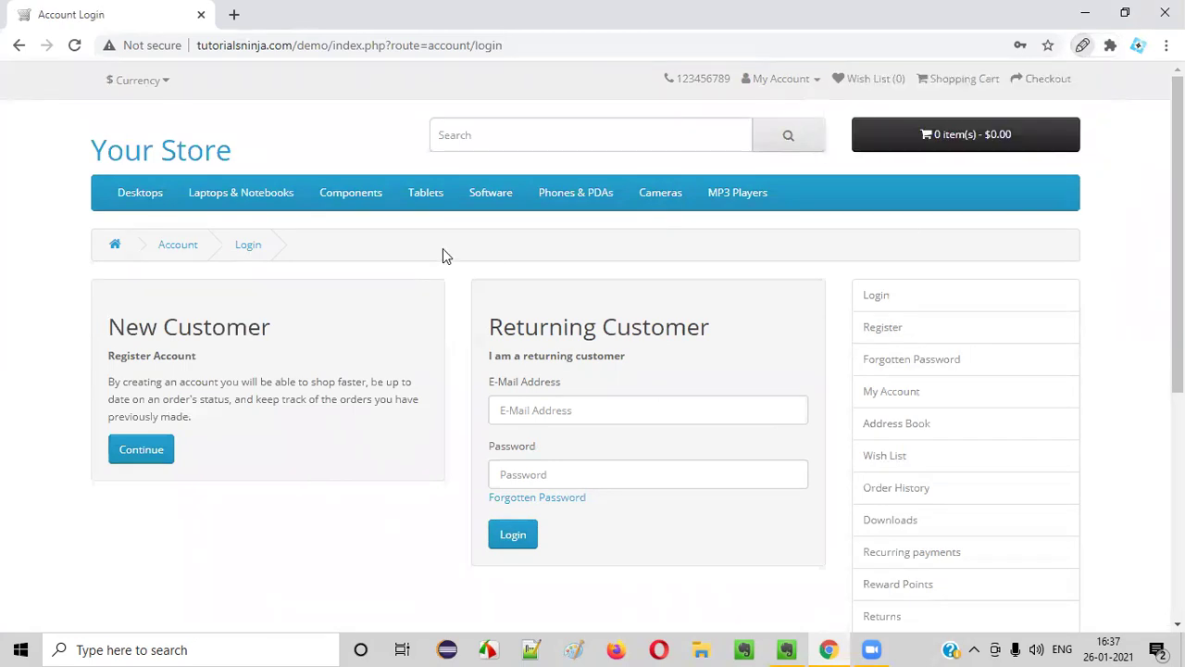
Return to the blank Register Account page and confirm set 127476301 is still offered.
{"action": "left_click", "coordinate": [785, 81]}
{"action": "left_click", "coordinate": [743, 109]}
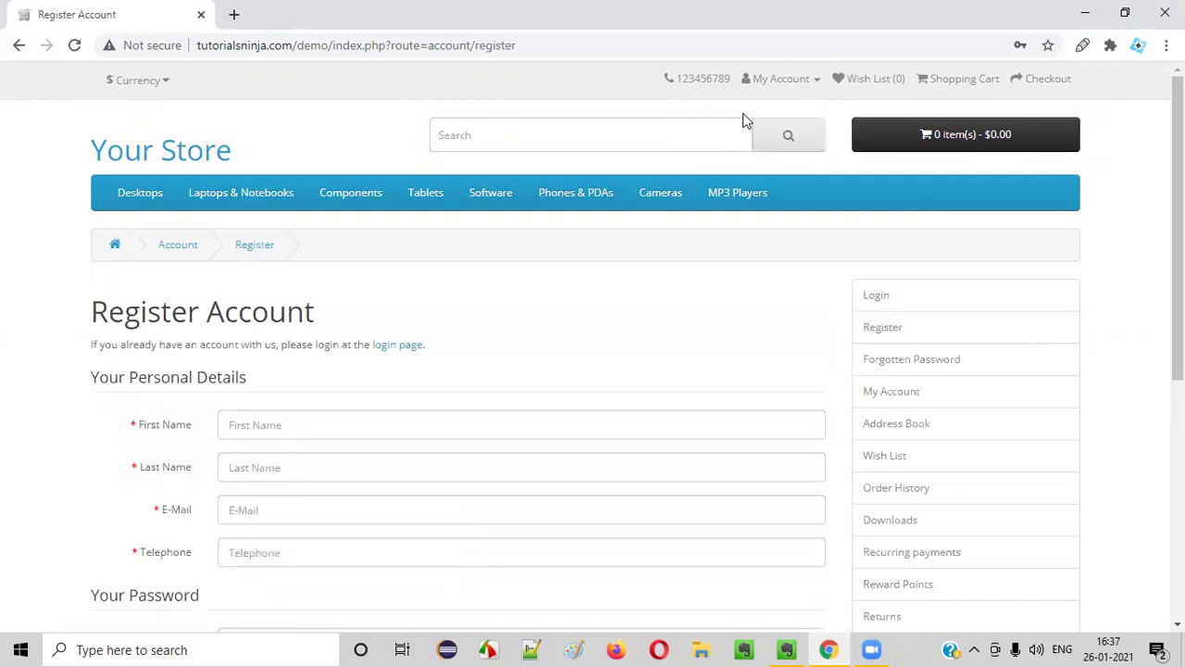
{"action": "left_click", "coordinate": [1084, 50]}
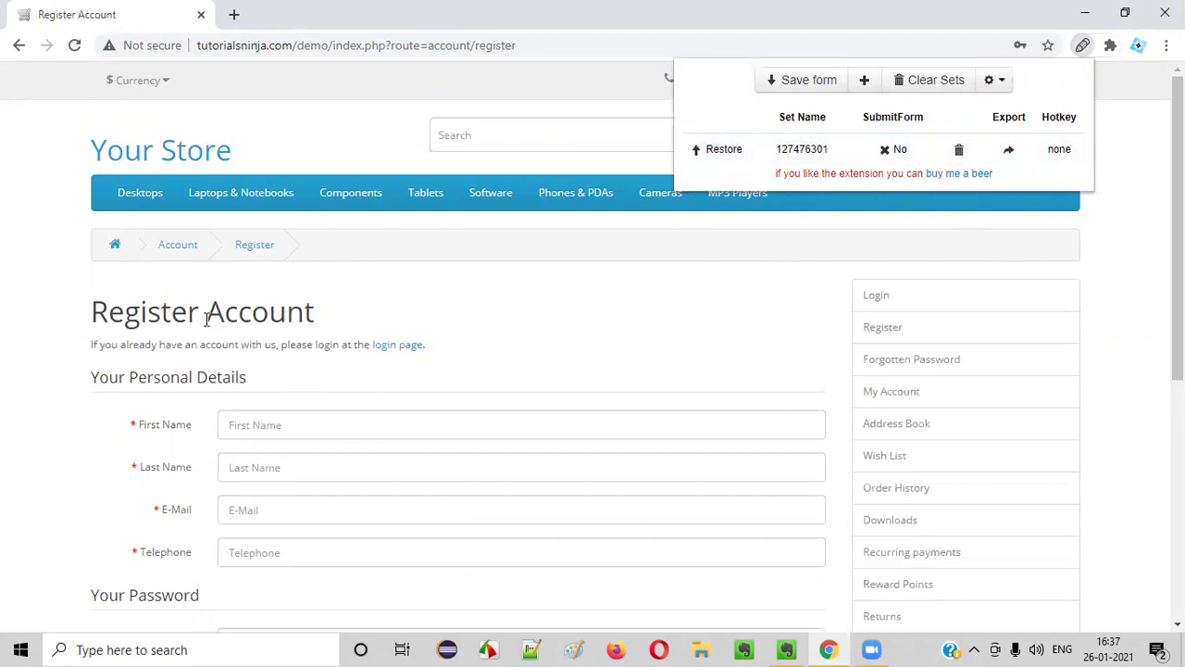
{"action": "scroll", "coordinate": [436, 361], "scroll_direction": "down", "scroll_amount": 2}
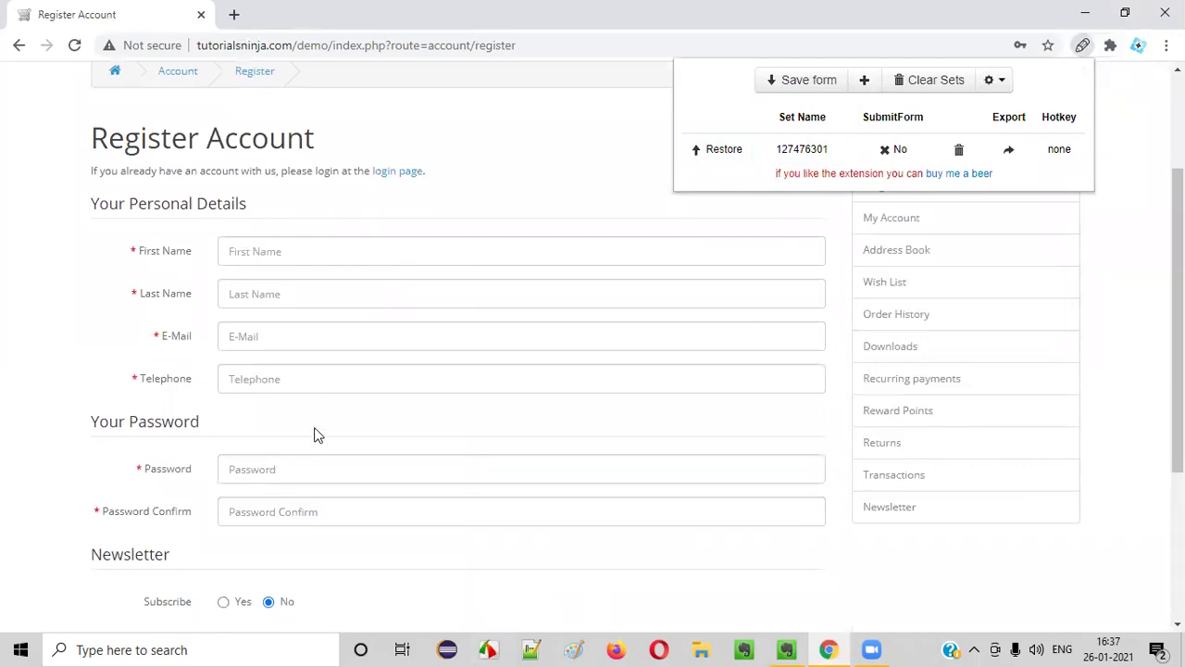
{"action": "scroll", "coordinate": [621, 170], "scroll_direction": "up", "scroll_amount": 2}
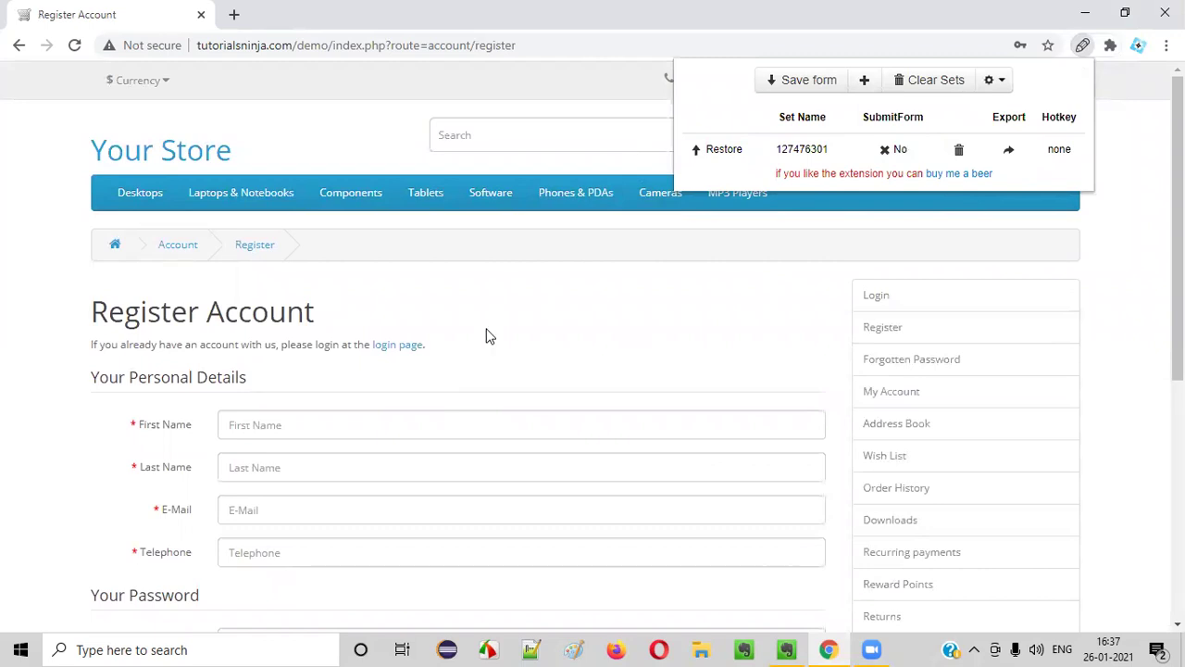
{"action": "scroll", "coordinate": [489, 336], "scroll_direction": "down", "scroll_amount": 2}
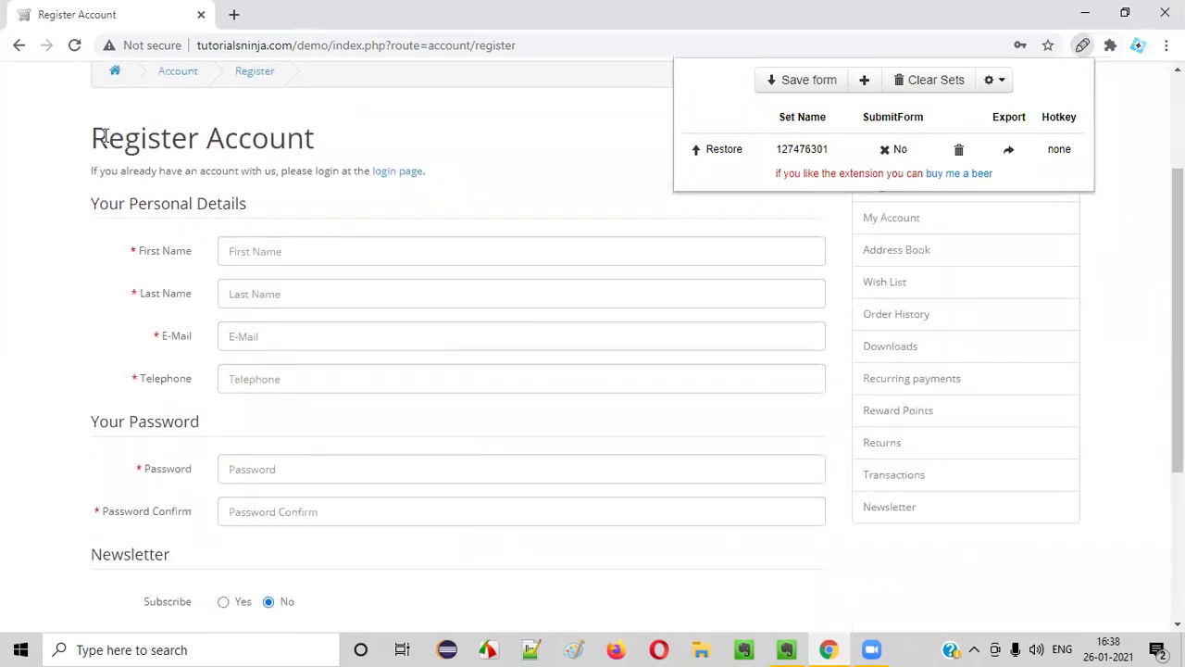
{"action": "left_click_drag", "start_coordinate": [105, 136], "coordinate": [305, 121]}
{"action": "scroll", "coordinate": [321, 517], "scroll_direction": "down", "scroll_amount": 2}
{"action": "scroll", "coordinate": [260, 236], "scroll_direction": "up", "scroll_amount": 1}
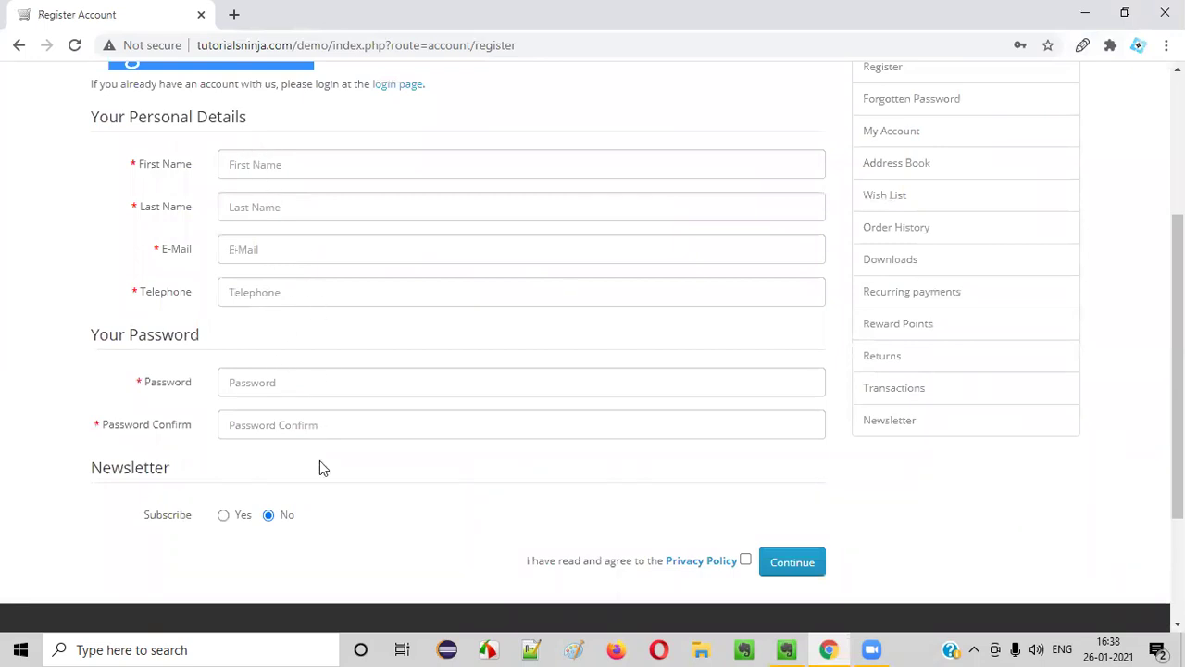
{"action": "scroll", "coordinate": [686, 478], "scroll_direction": "up", "scroll_amount": 2}
Restore saved set 127476301 to refill the Register Account form, passwords and Privacy Policy included.
{"action": "scroll", "coordinate": [709, 444], "scroll_direction": "down", "scroll_amount": 1}
{"action": "left_click", "coordinate": [7, 276]}
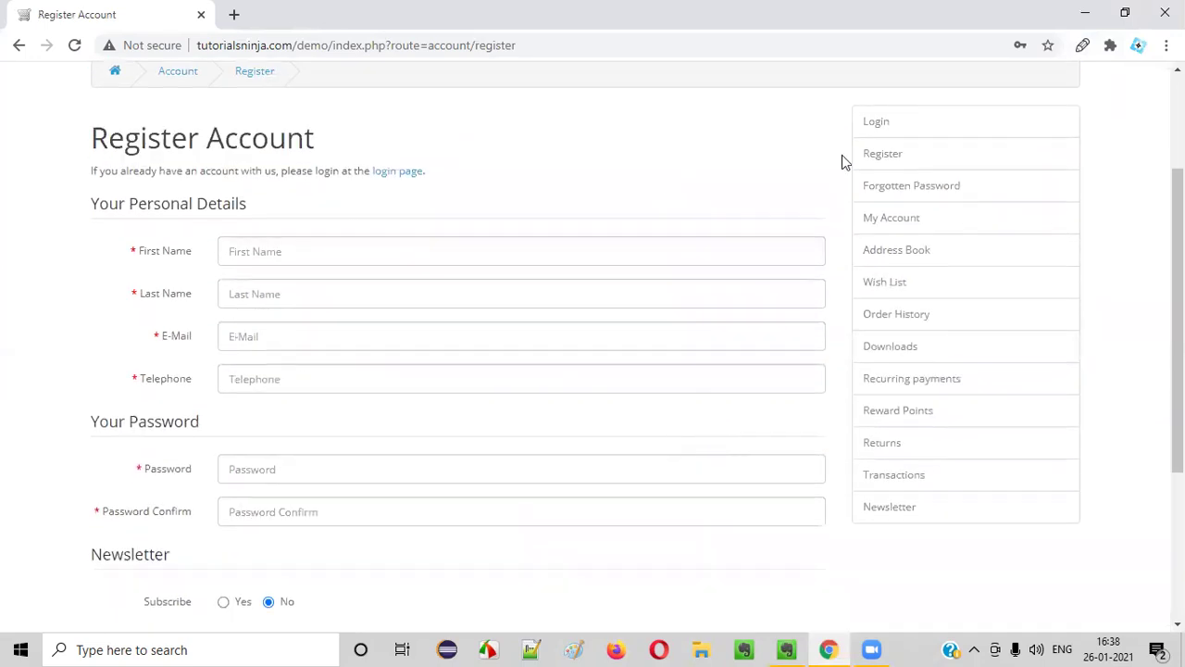
{"action": "left_click", "coordinate": [1082, 48]}
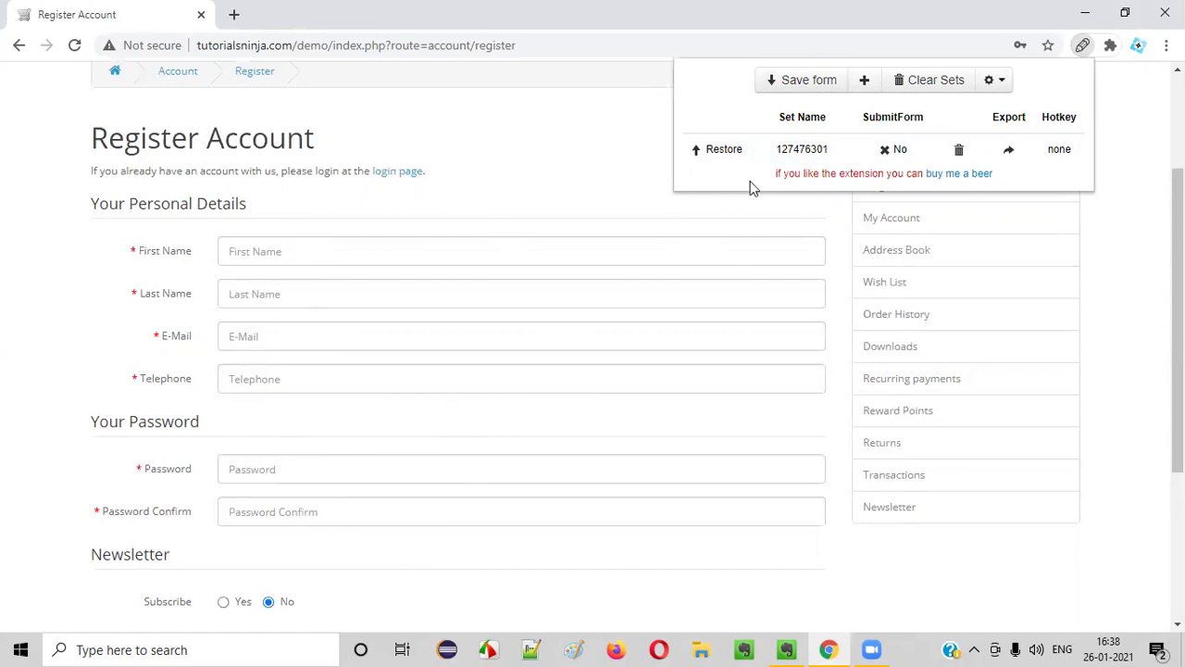
{"action": "left_click", "coordinate": [719, 153]}
{"action": "scroll", "coordinate": [267, 244], "scroll_direction": "down", "scroll_amount": 1}
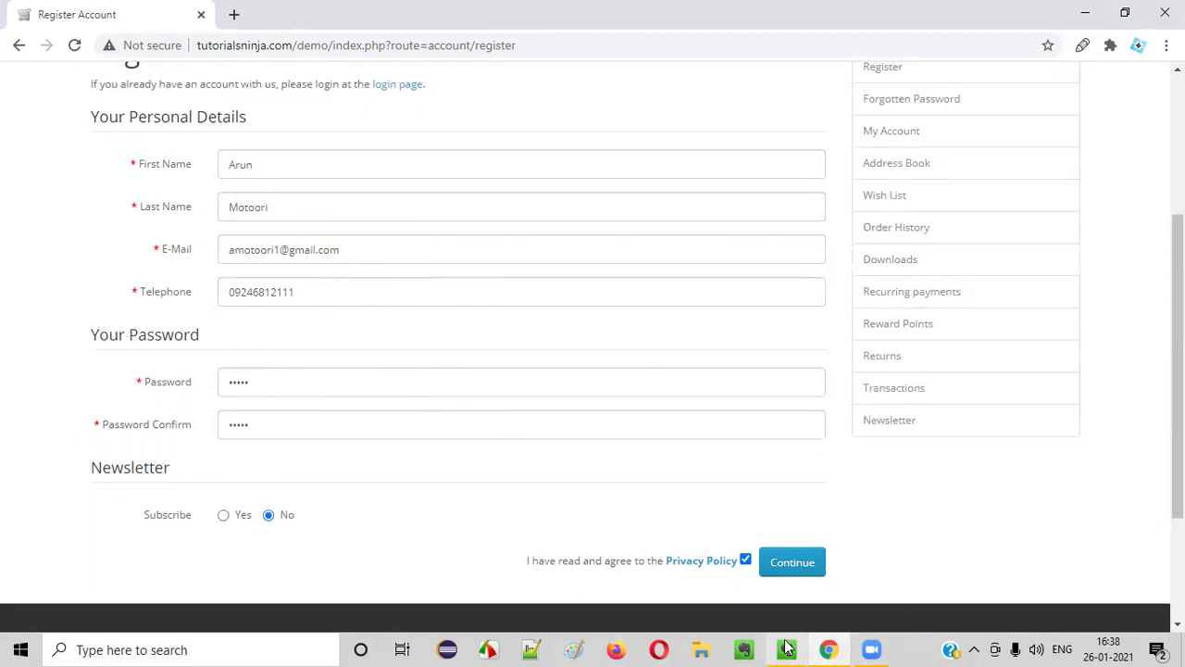
Highlight the tool name in the Evernote note title, then show the form's saved set in Chrome.
{"action": "left_click", "coordinate": [820, 620]}
{"action": "left_click_drag", "start_coordinate": [175, 62], "coordinate": [9, 61]}
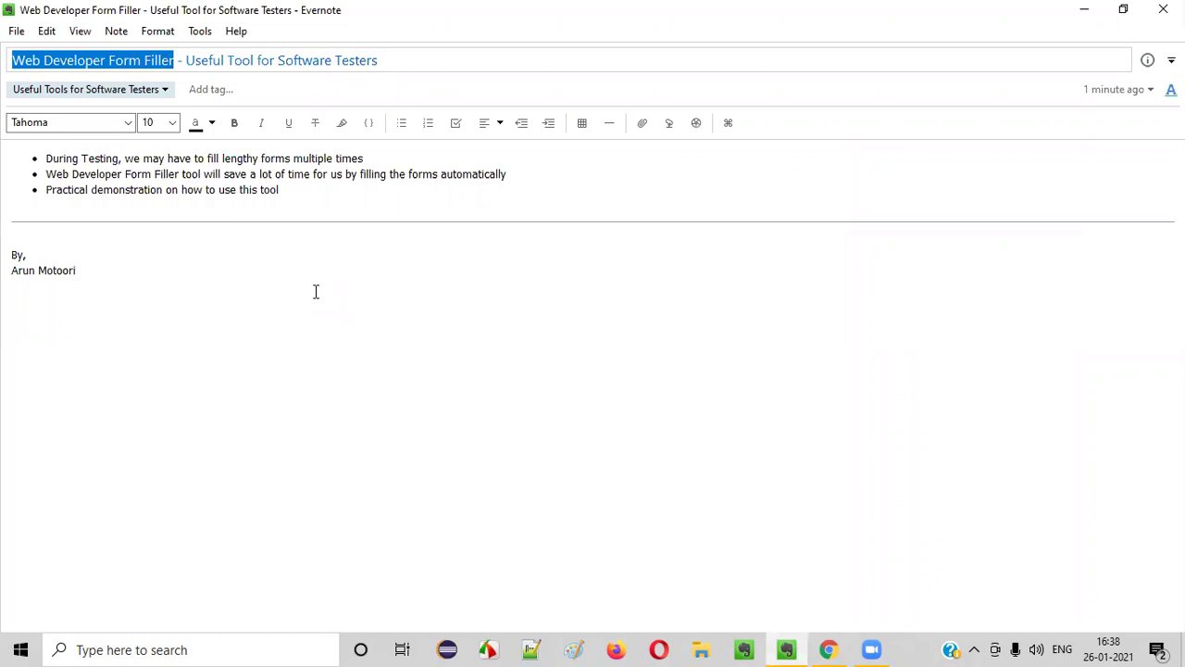
{"action": "left_click", "coordinate": [316, 292]}
{"action": "left_click", "coordinate": [828, 649]}
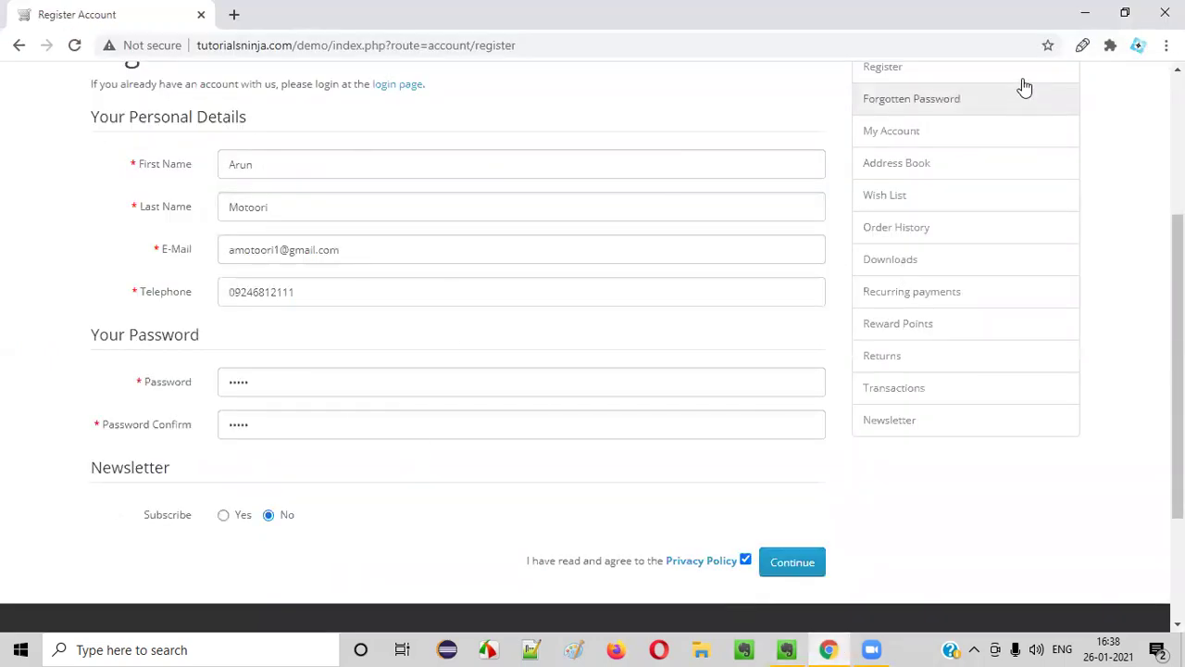
{"action": "left_click", "coordinate": [1078, 49]}
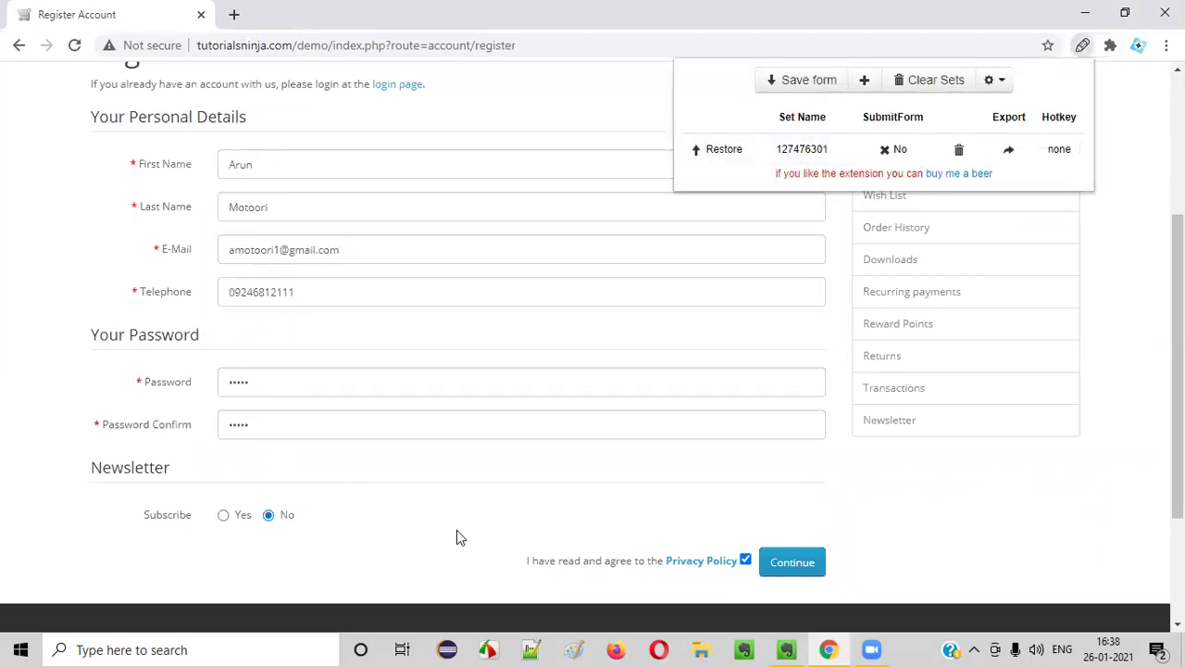
Back in Evernote, highlight the note's three bullet points.
{"action": "left_click", "coordinate": [786, 649]}
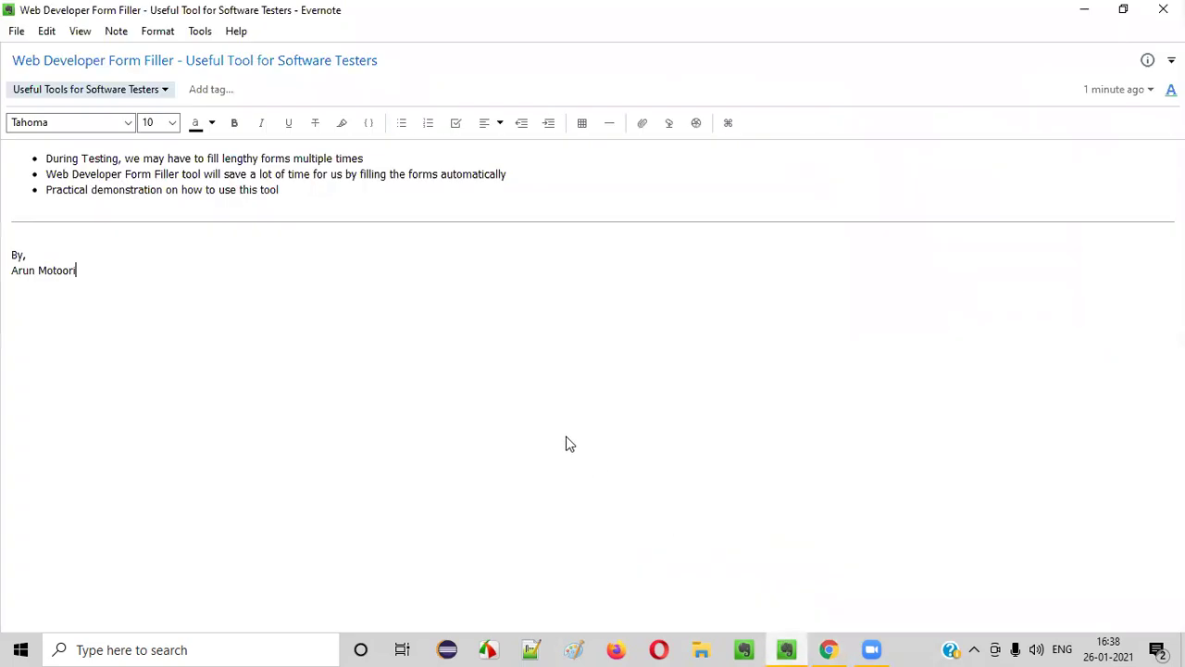
{"action": "left_click_drag", "start_coordinate": [292, 190], "coordinate": [10, 136]}
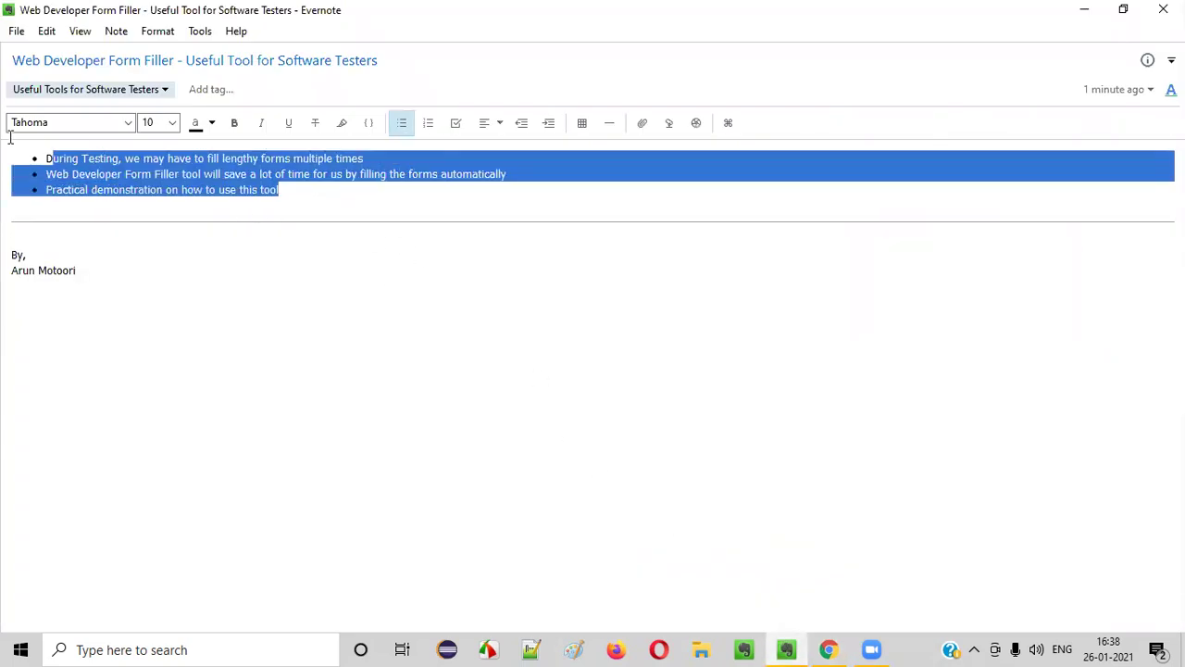
{"action": "left_click", "coordinate": [360, 348]}
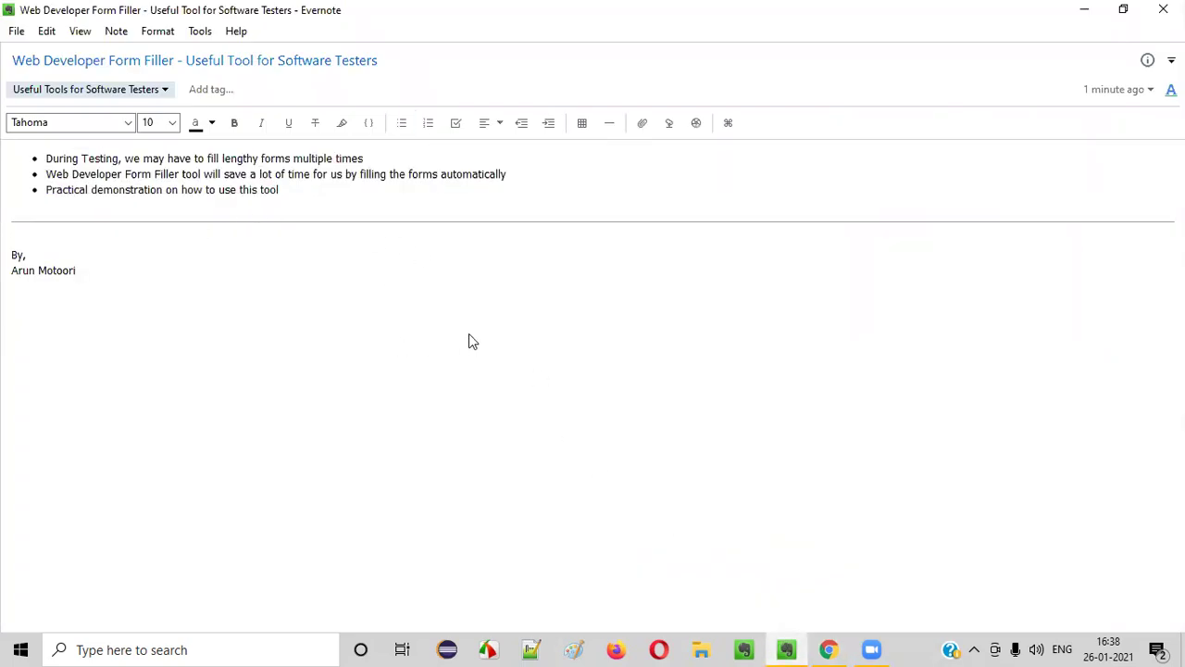